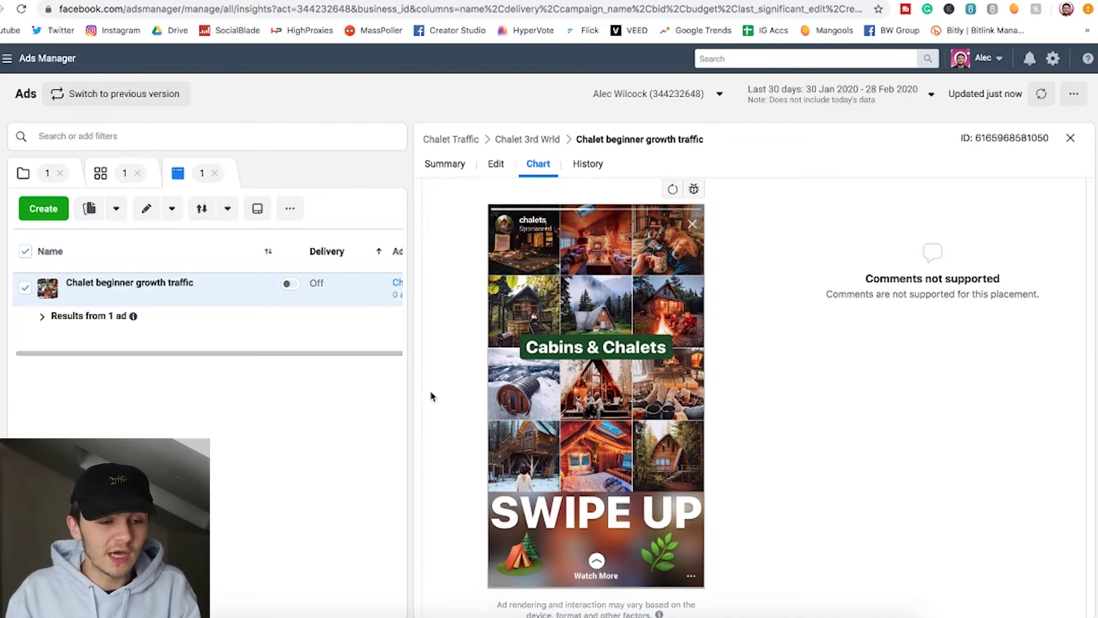
Return to the ad sets and open the demographics chart of the Chalet 3rd Wrld ad set.
click(104, 178)
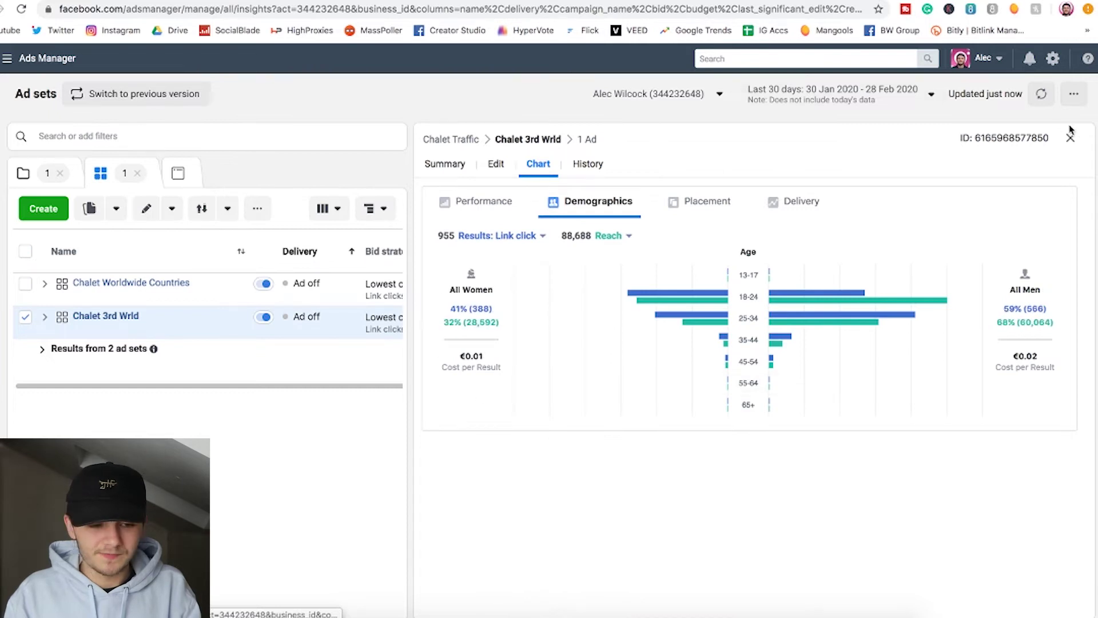
click(1070, 137)
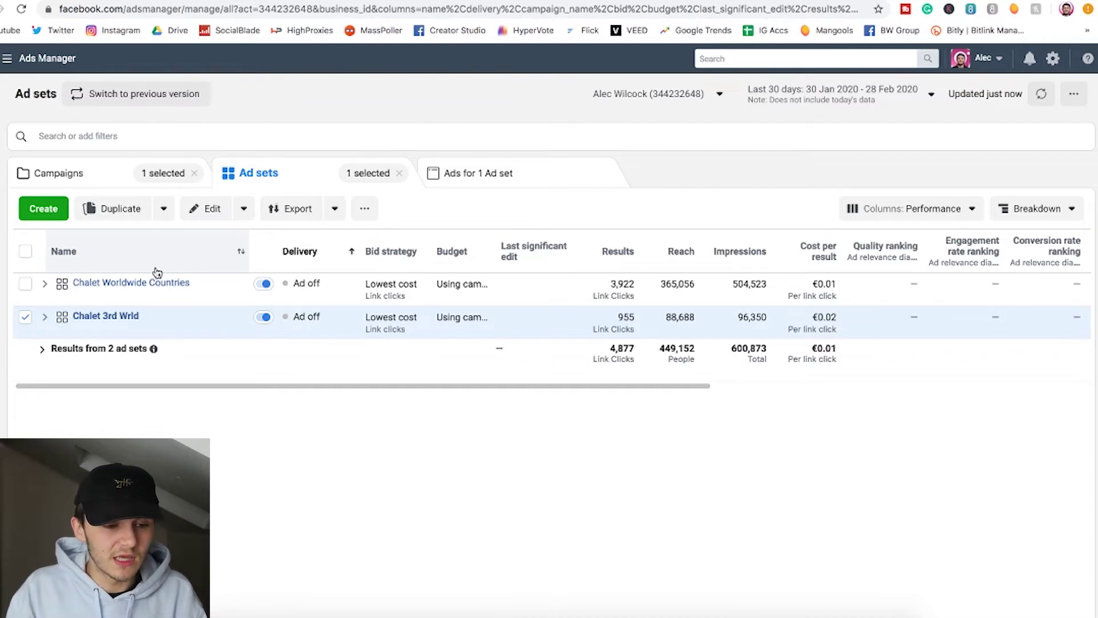
mouse_move(74, 326)
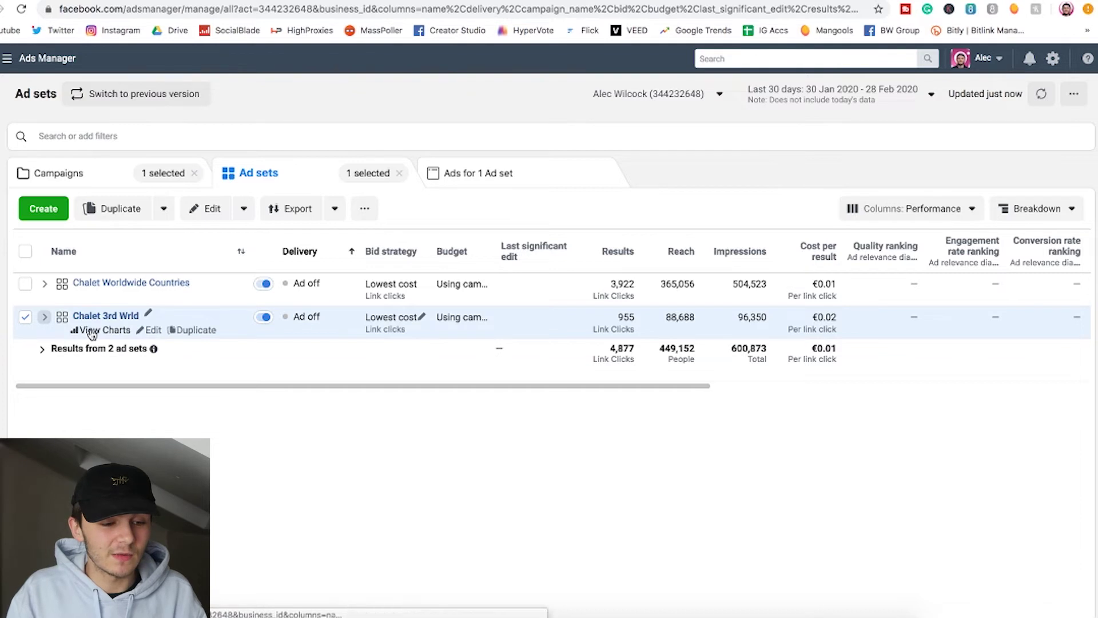
click(92, 331)
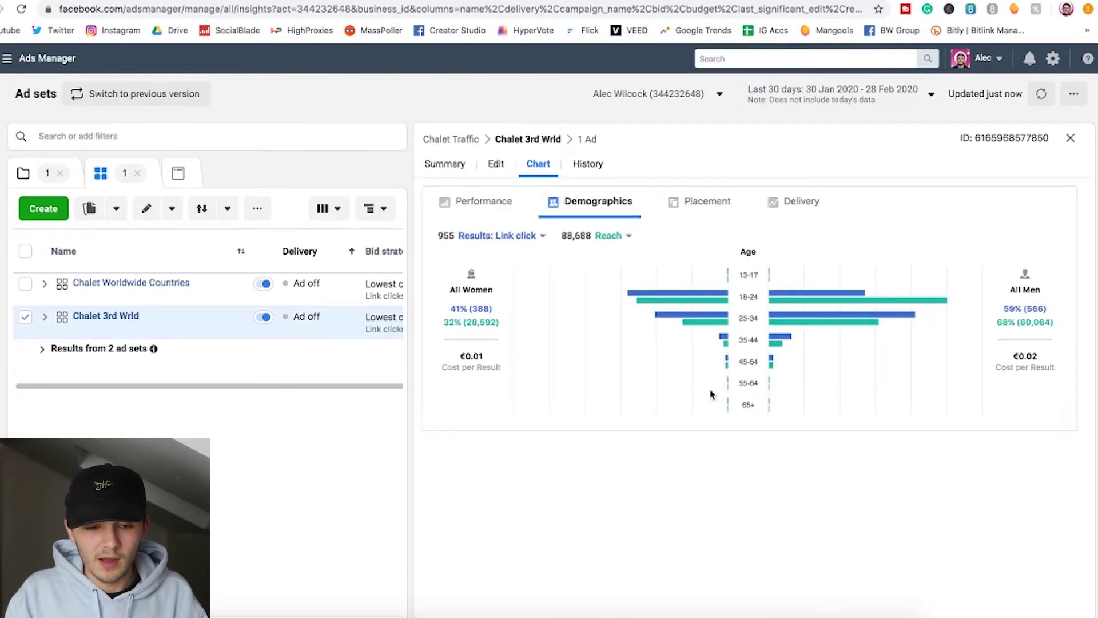
Open the Chalet 3rd Wrld ad set's summary and review its targeting settings alongside its amount spent and schedule.
click(445, 164)
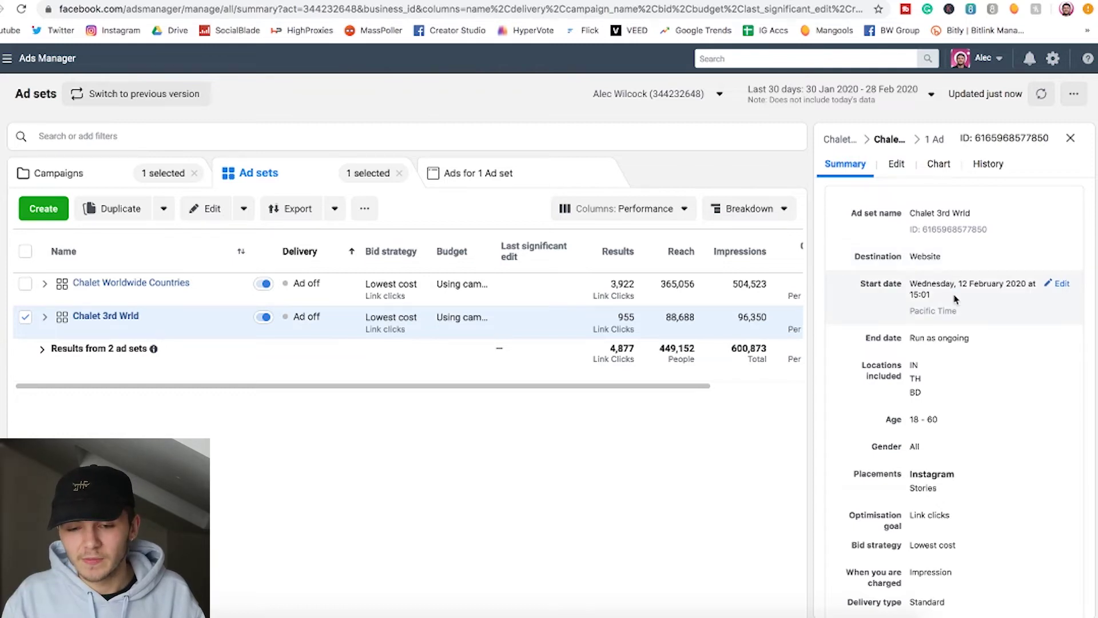
scroll(954, 298, down, 1)
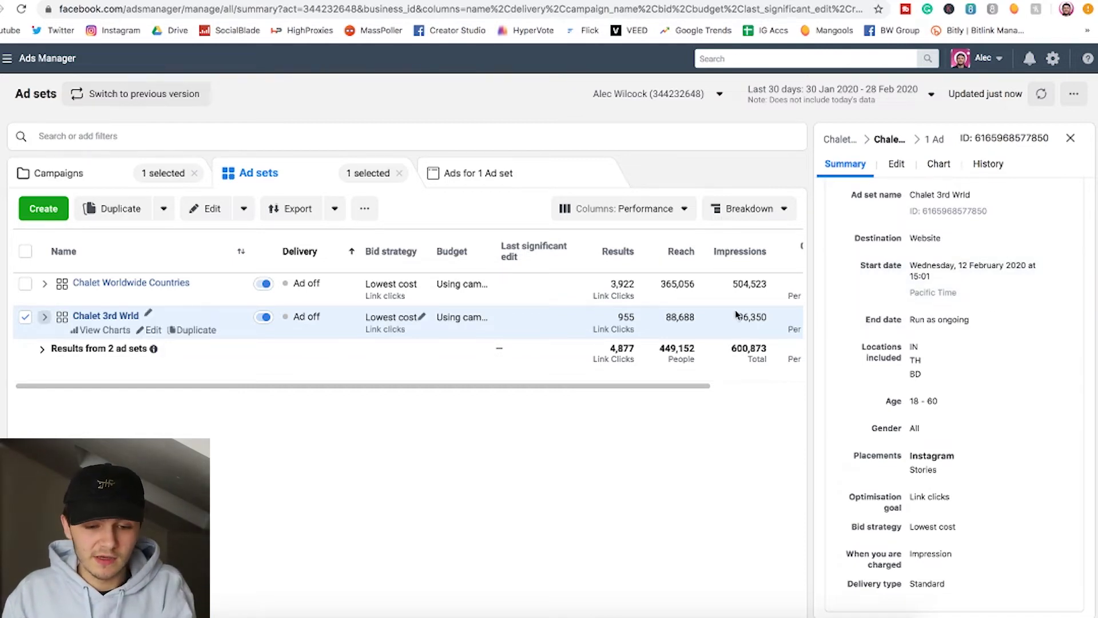
scroll(736, 315, right, 5)
scroll(737, 316, right, 5)
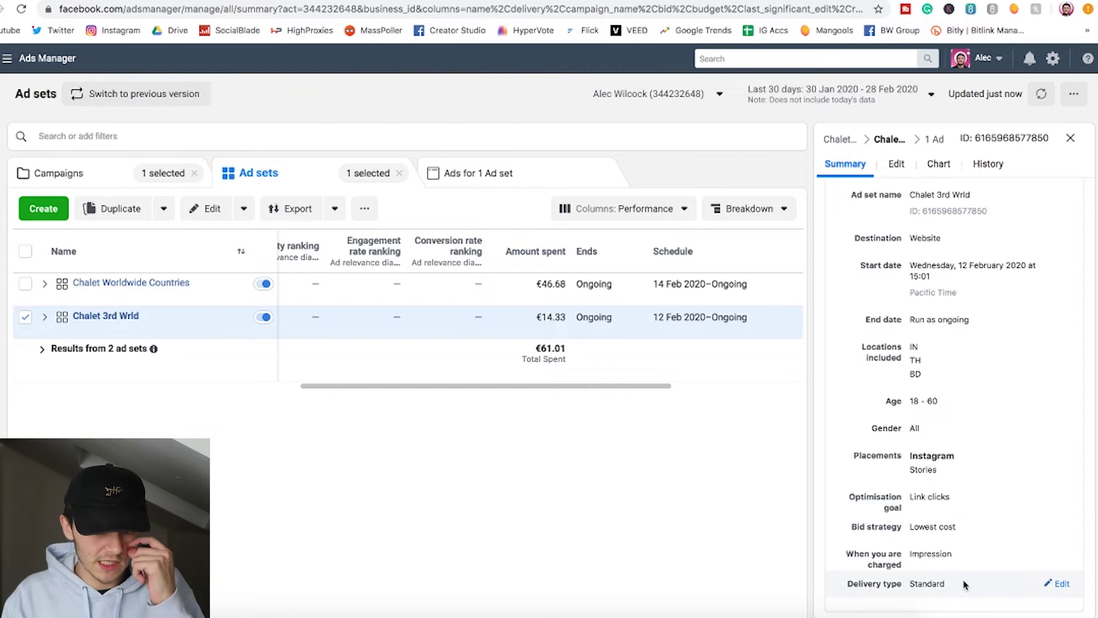
scroll(938, 329, up, 1)
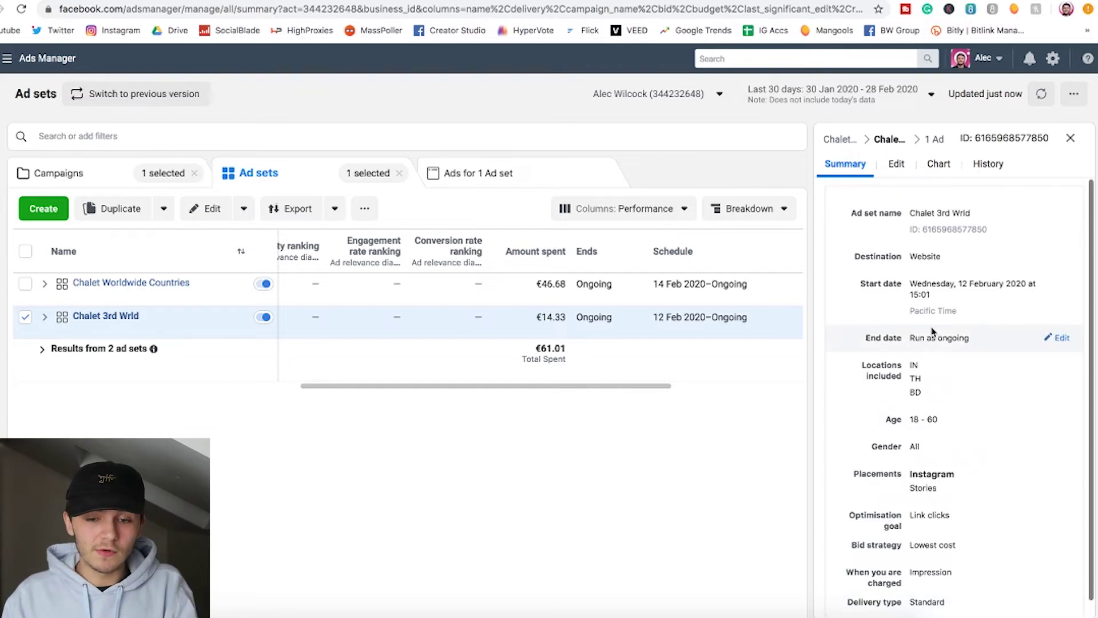
Examine the amount spent, cost per result, frequency and link click metrics of the Chalet 3rd Wrld ad set.
mouse_move(174, 323)
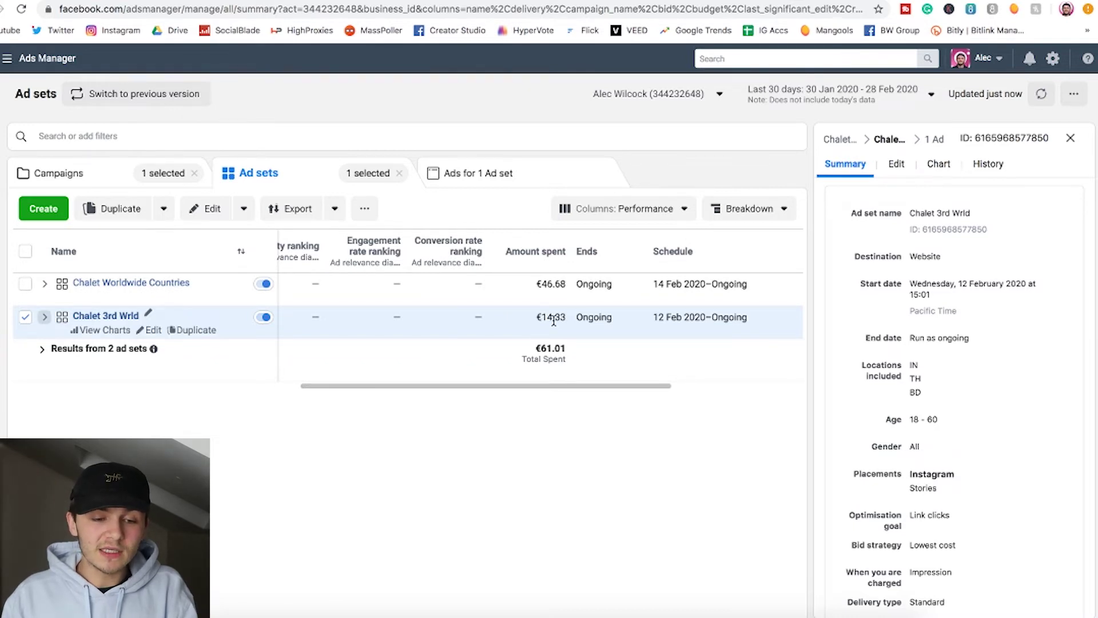
scroll(554, 322, left, 5)
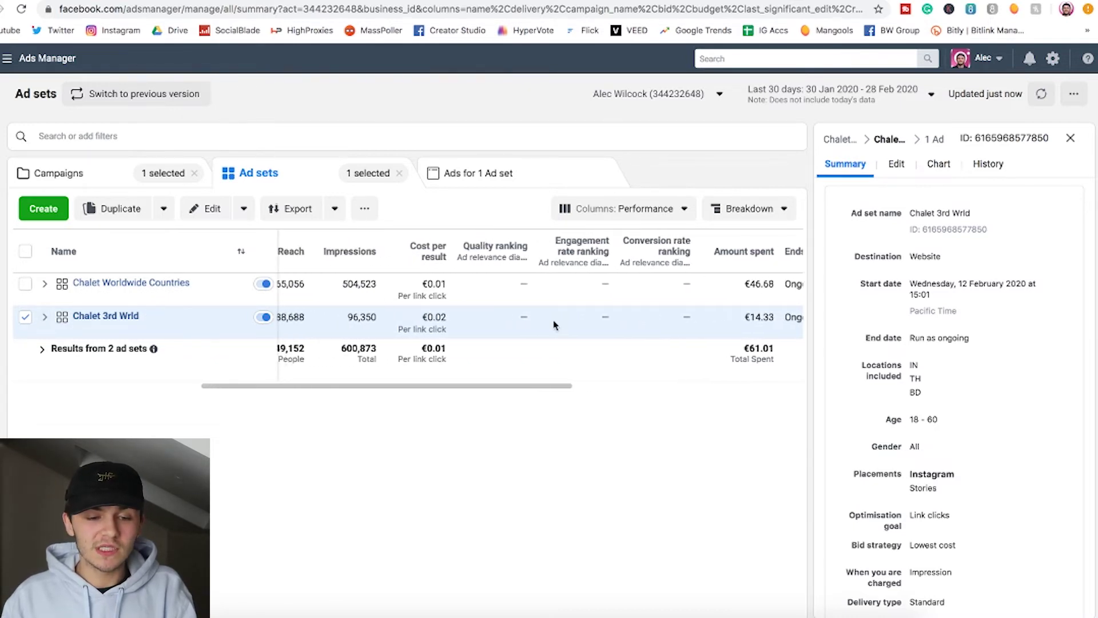
scroll(554, 325, left, 1)
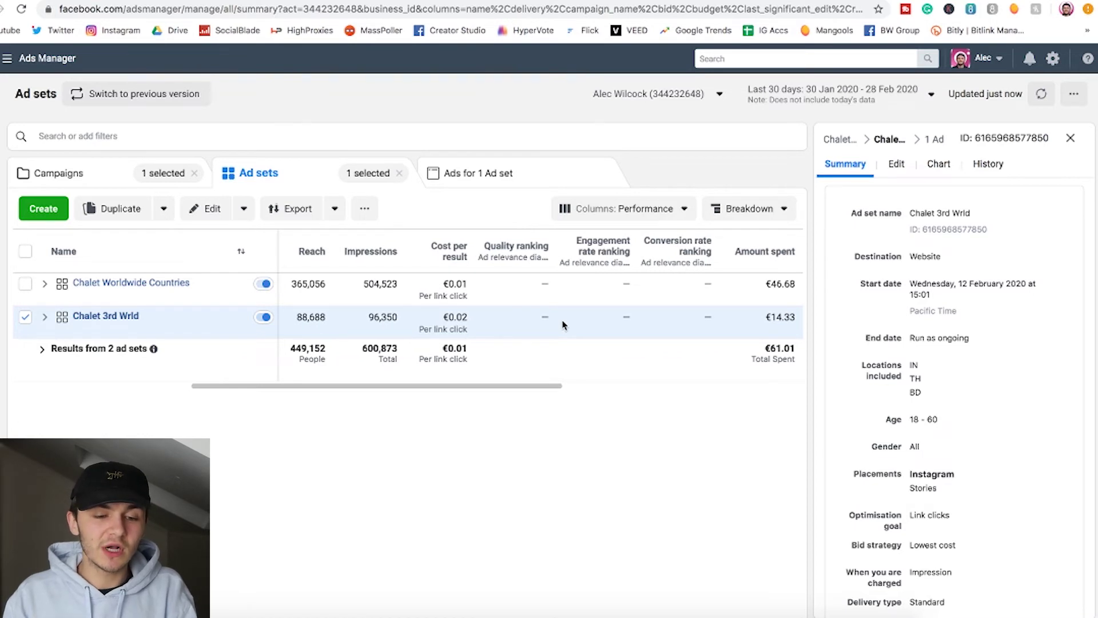
mouse_move(560, 325)
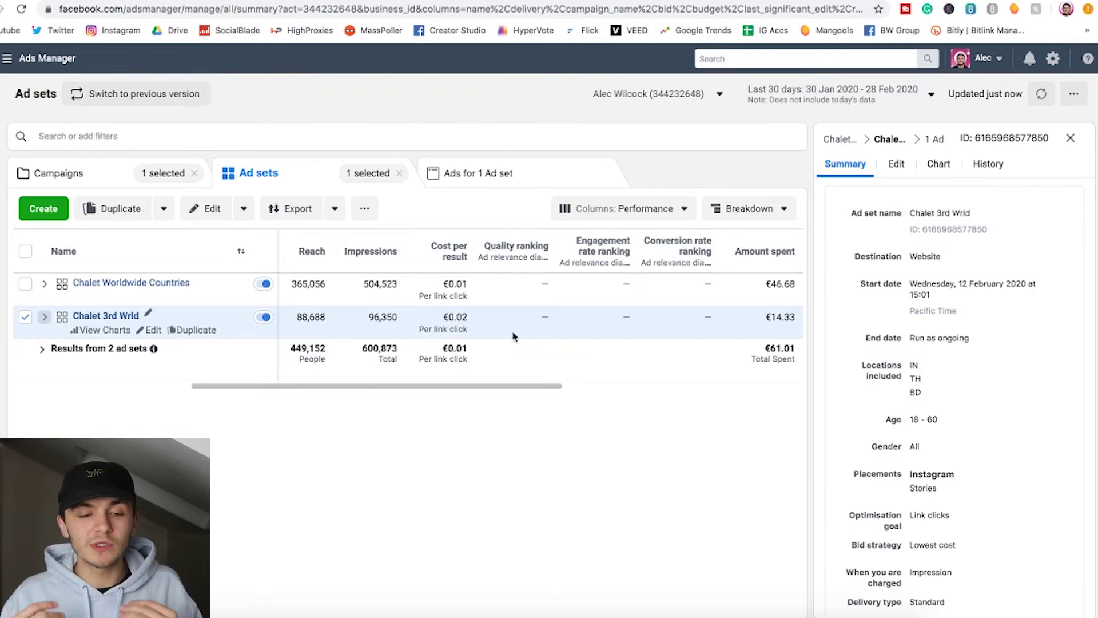
scroll(512, 336, left, 1)
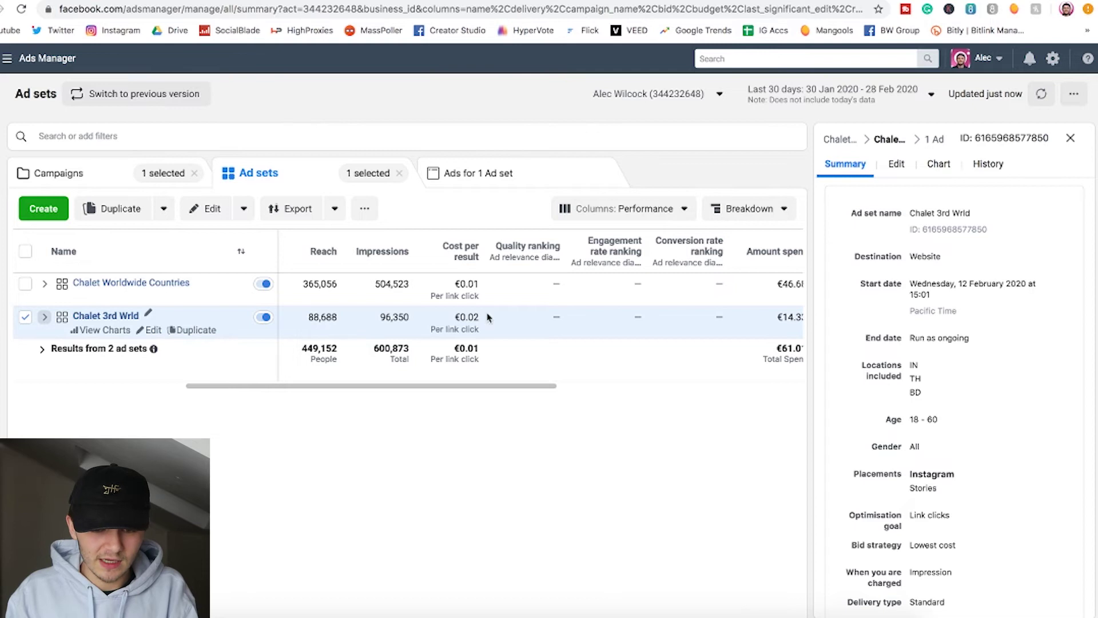
scroll(490, 313, right, 10)
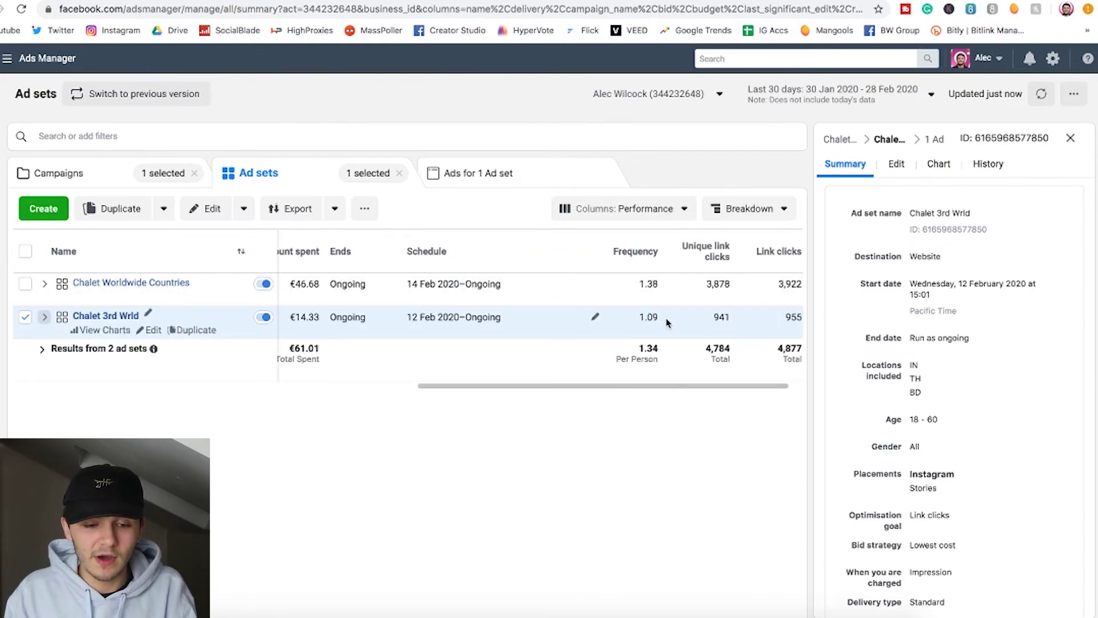
scroll(661, 318, left, 2)
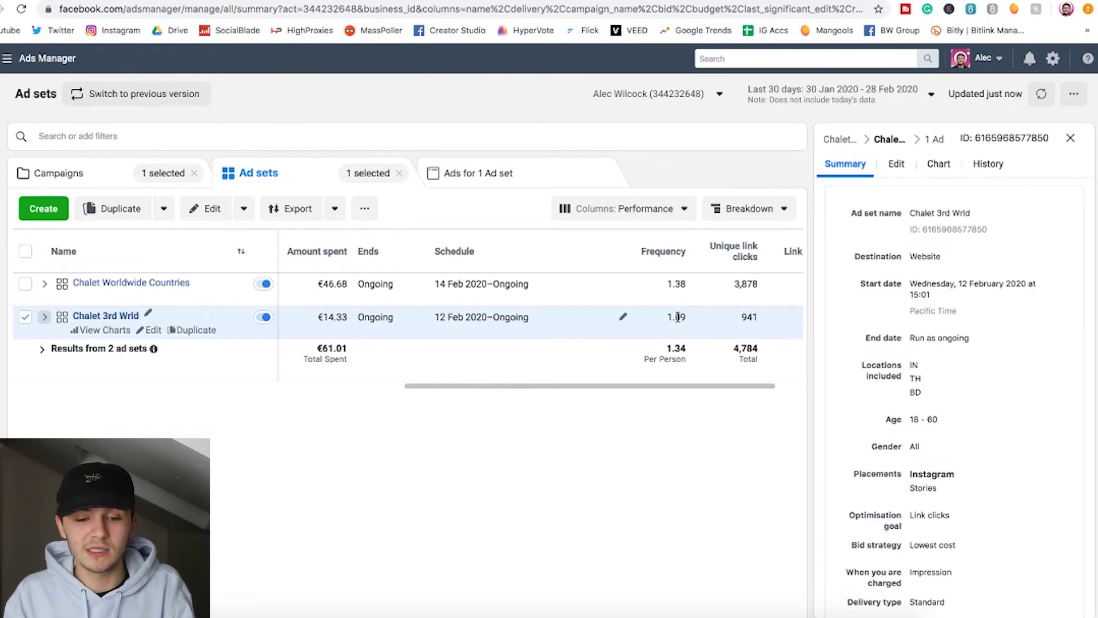
scroll(677, 317, left, 15)
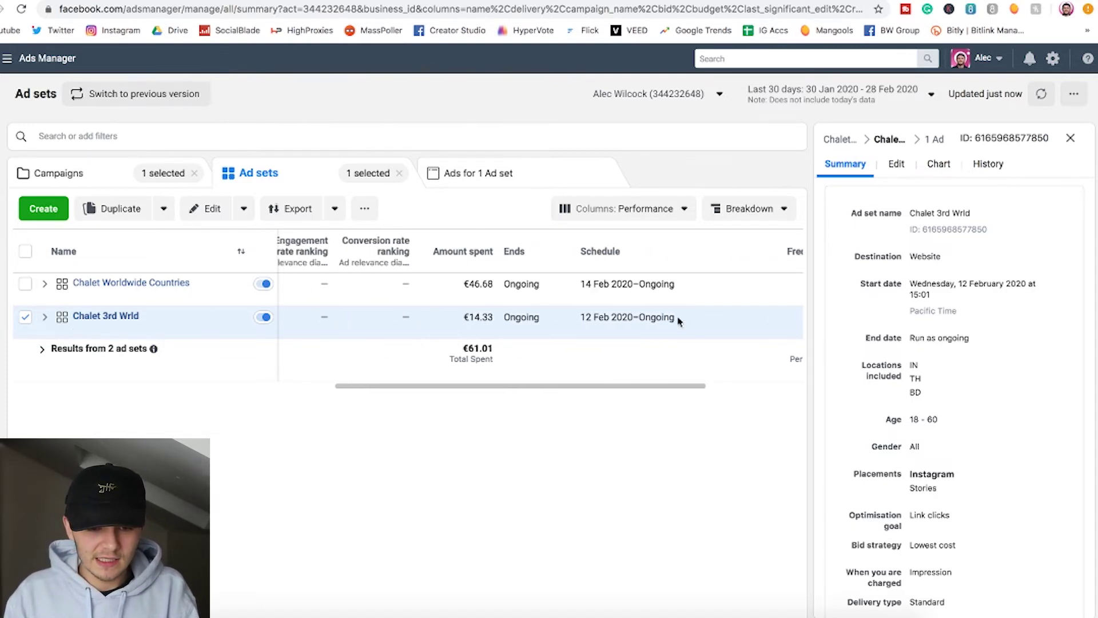
scroll(679, 319, left, 10)
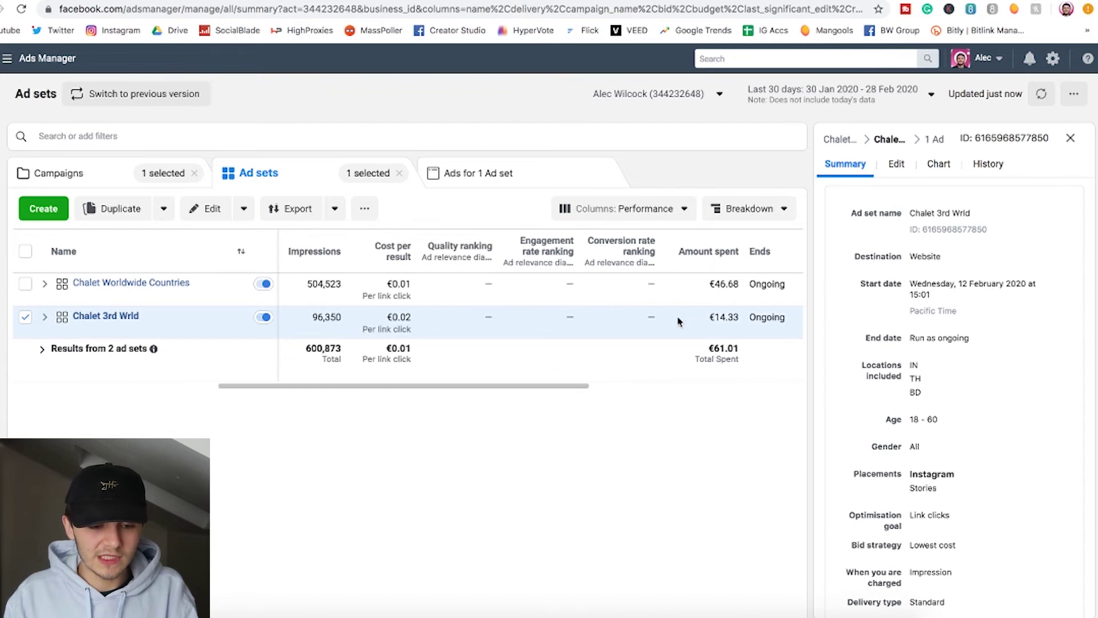
scroll(412, 318, left, 5)
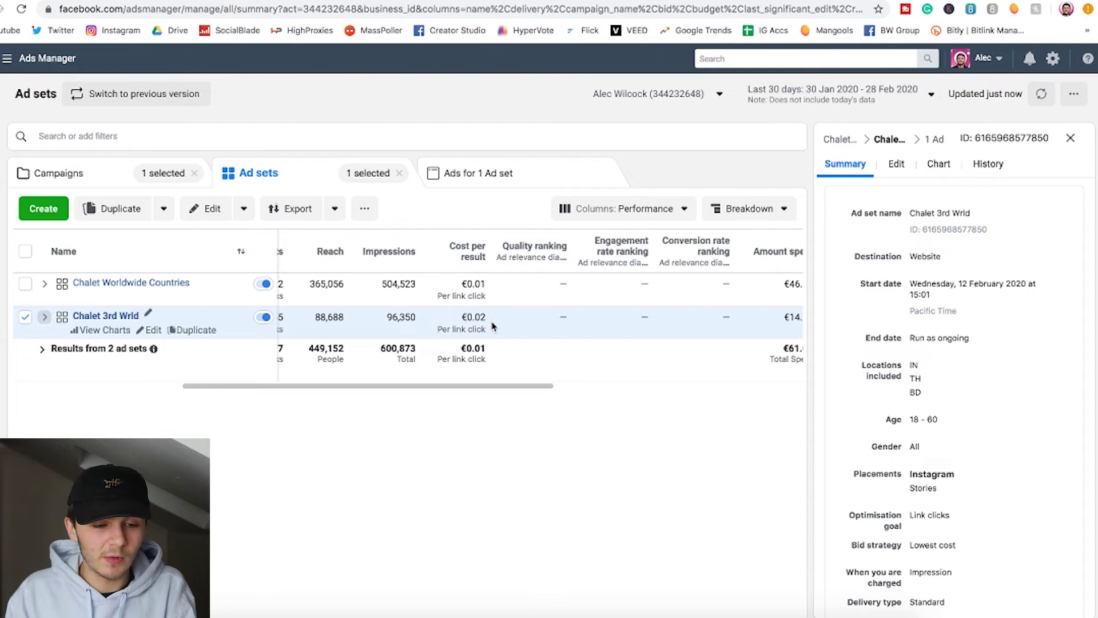
Compare the Chalet Worldwide Countries ad set's results, reach, cost per result and amount spent with Chalet 3rd Wrld.
scroll(485, 322, left, 5)
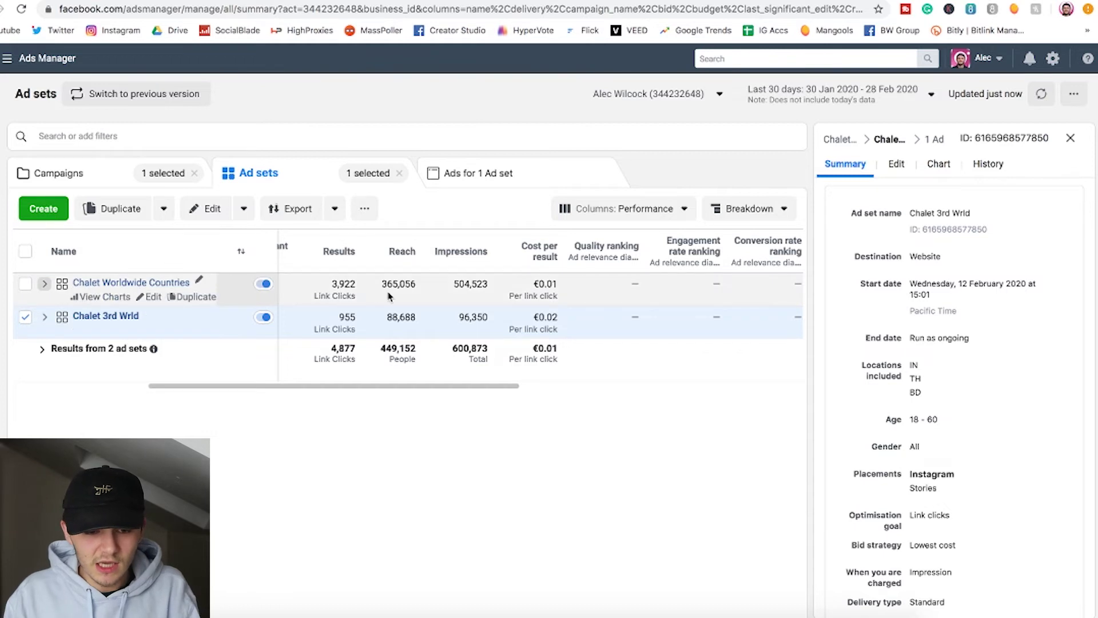
scroll(438, 294, left, 2)
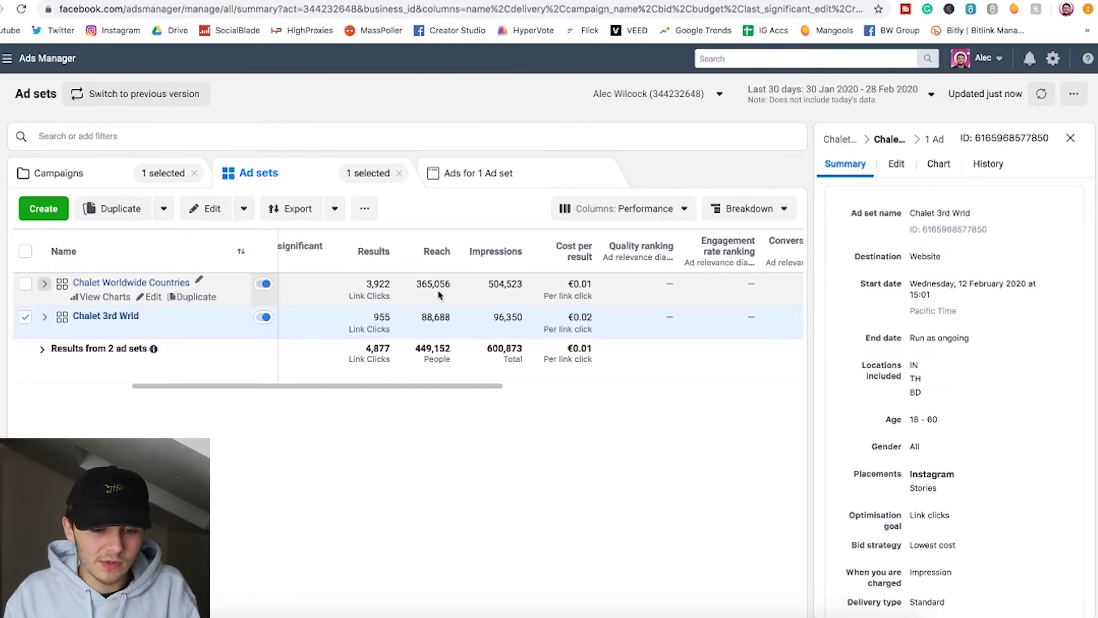
scroll(581, 289, right, 5)
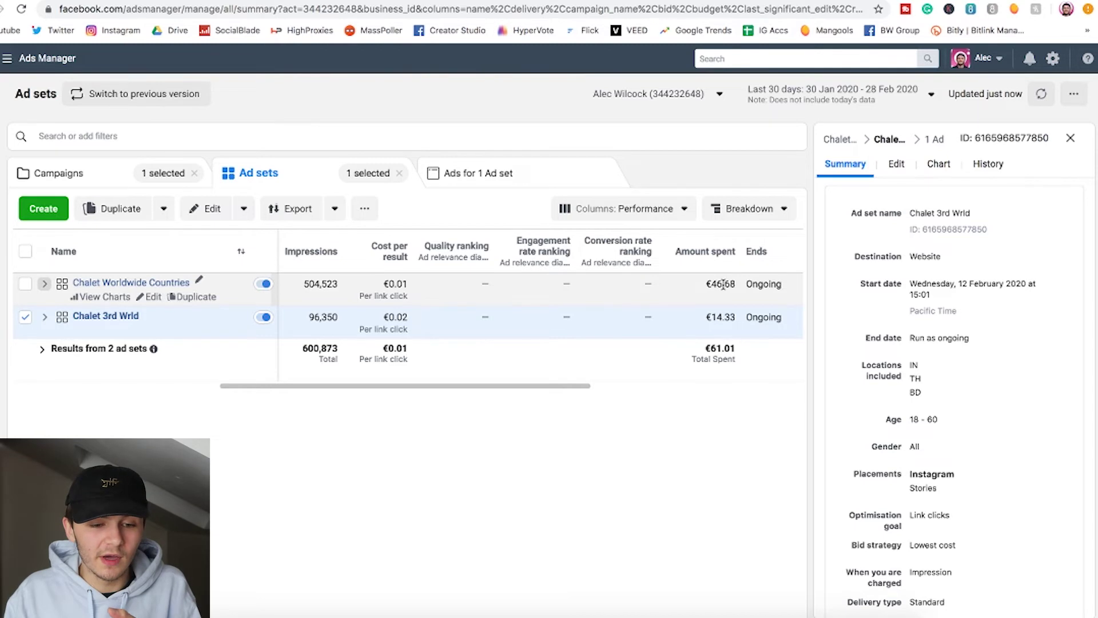
scroll(723, 284, left, 3)
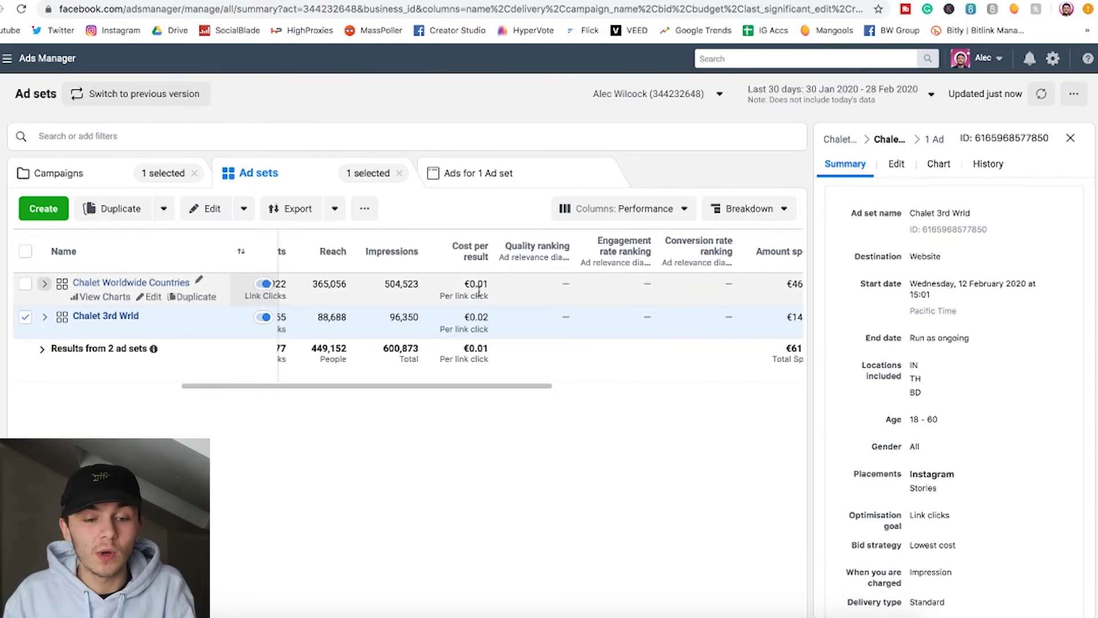
scroll(486, 288, left, 2)
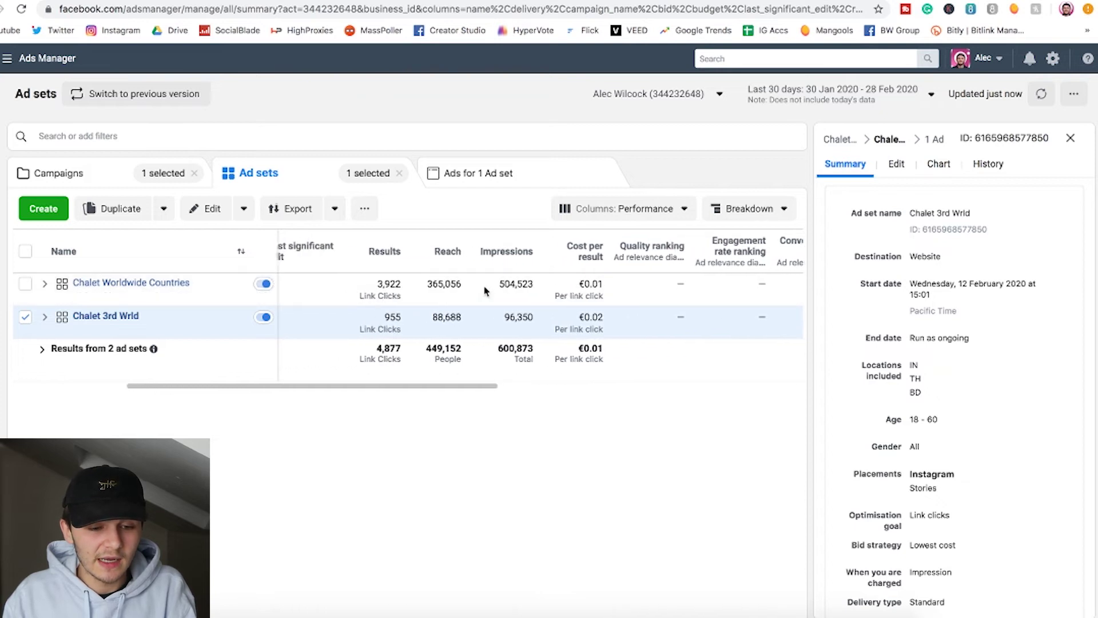
Open the Chalet Worldwide Countries ad set's summary and review its locations, age range, placements and optimisation goal.
mouse_move(143, 286)
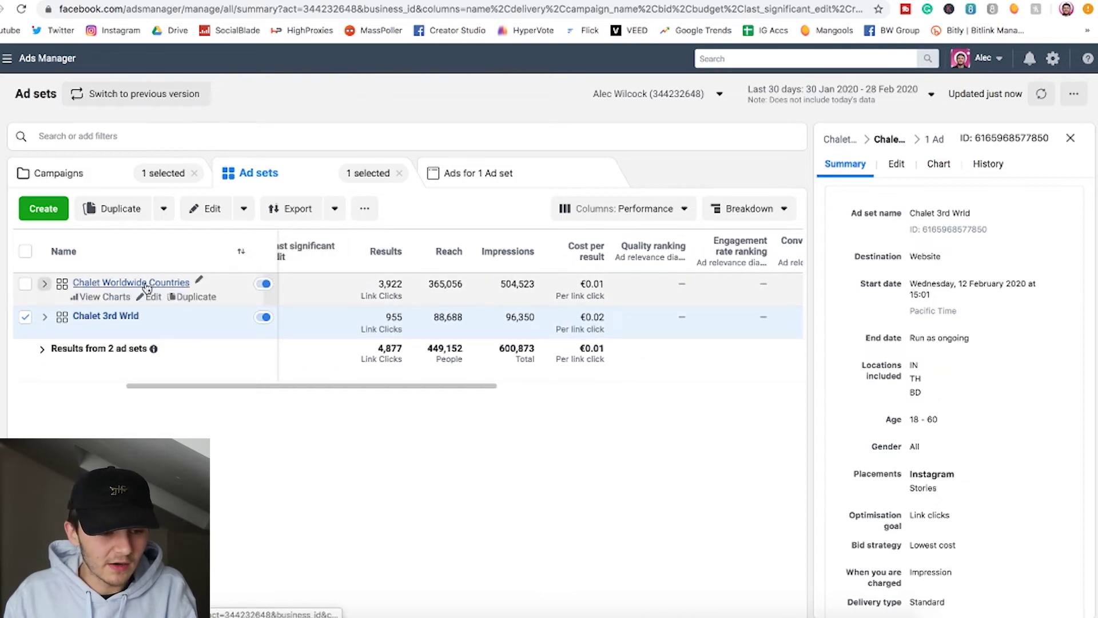
click(105, 297)
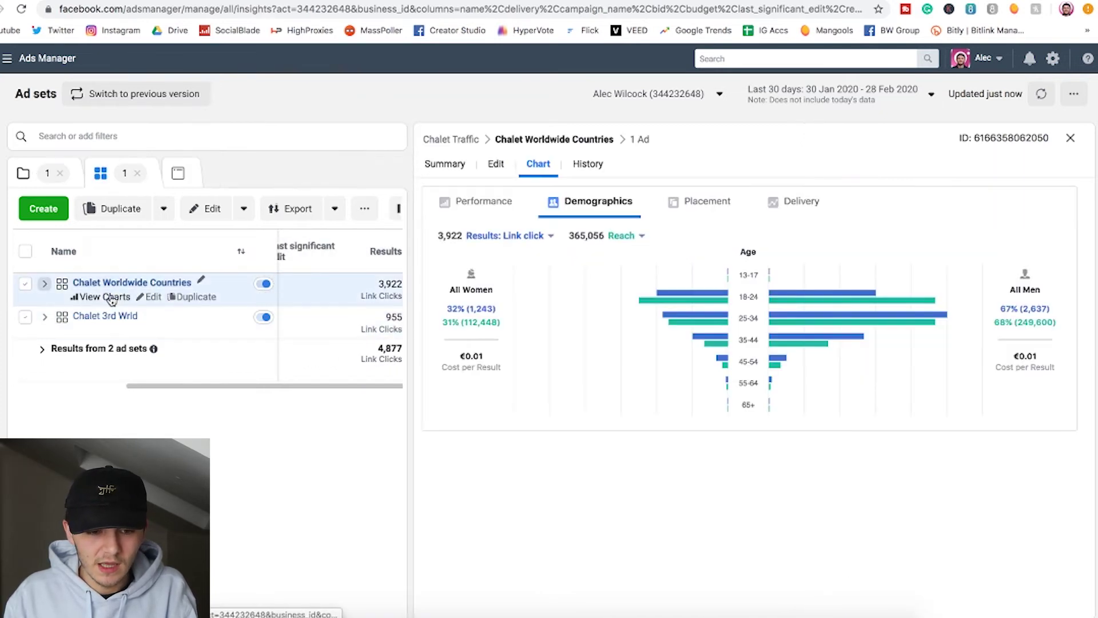
click(433, 171)
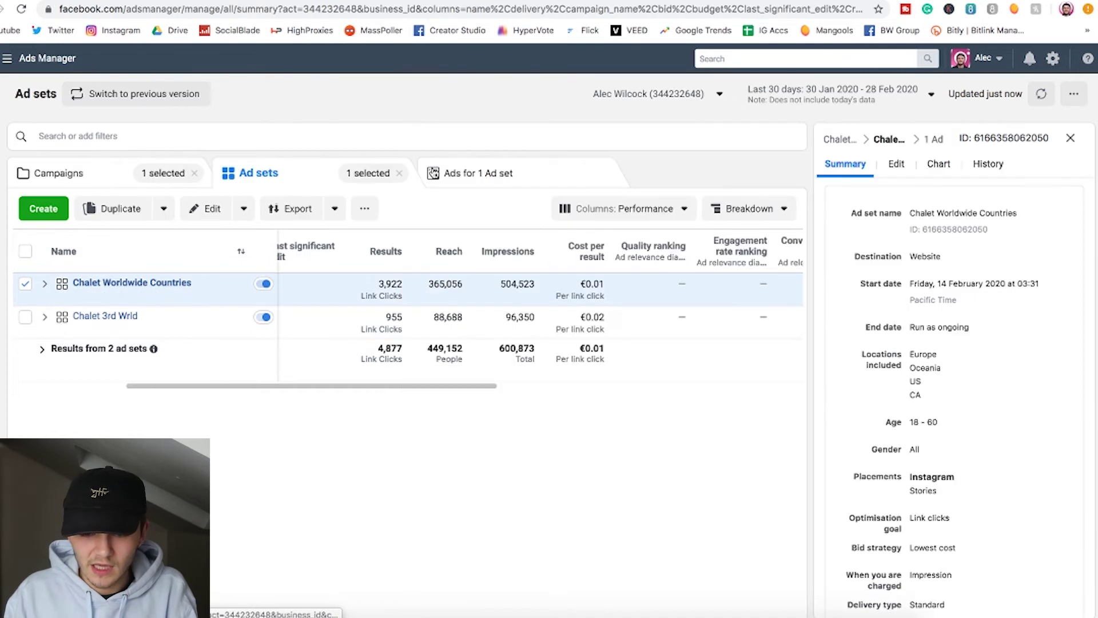
scroll(998, 385, down, 1)
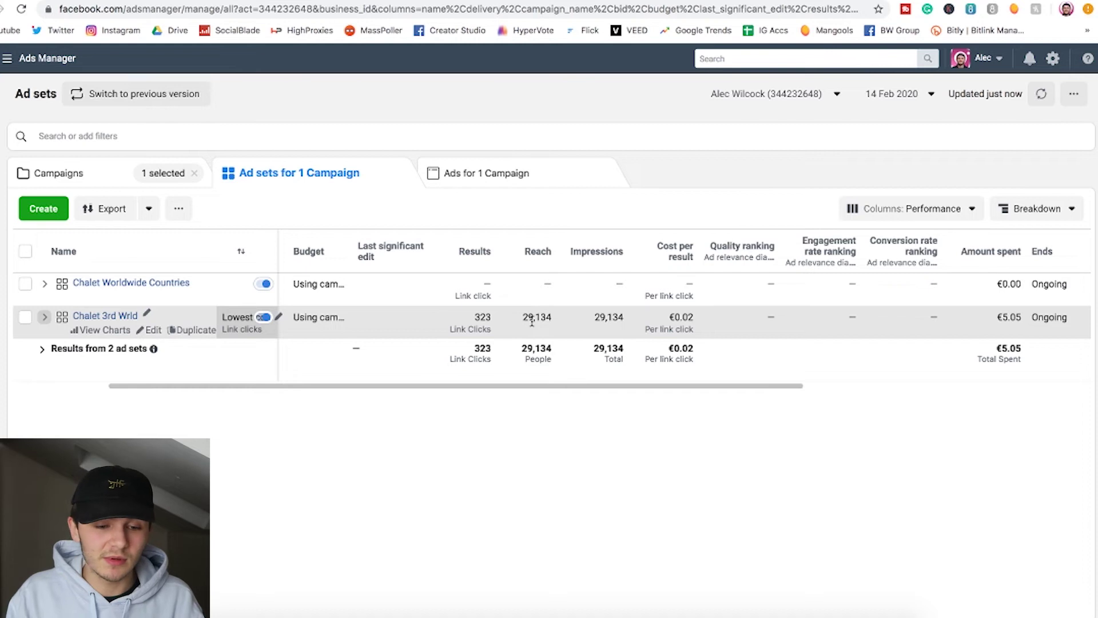
Set the reporting date of the ad sets to the single day 16 February 2020.
click(931, 96)
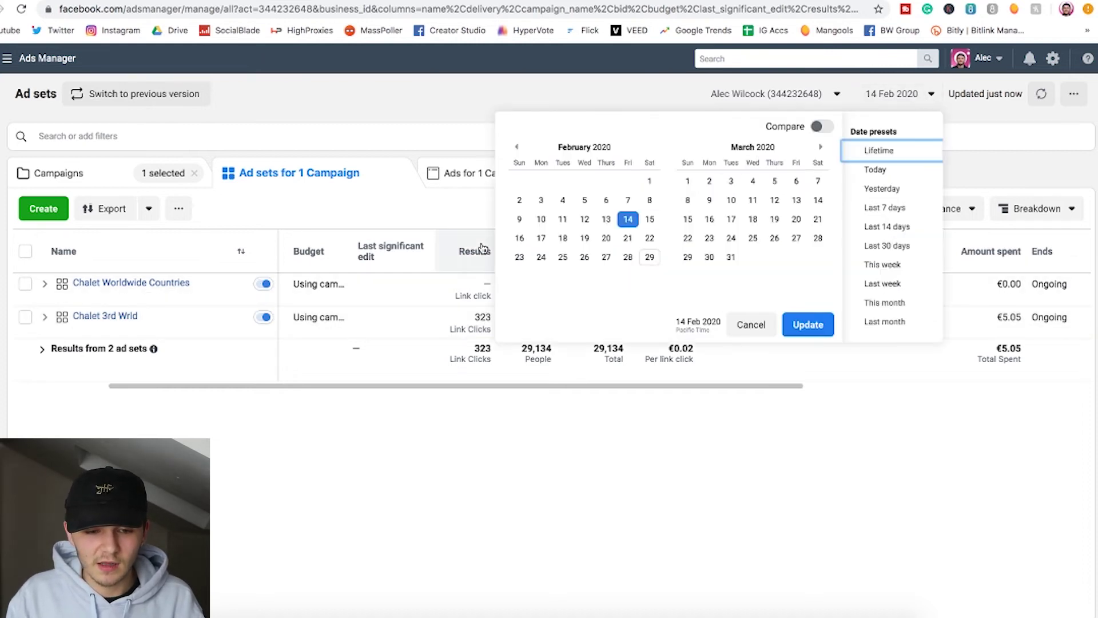
click(519, 238)
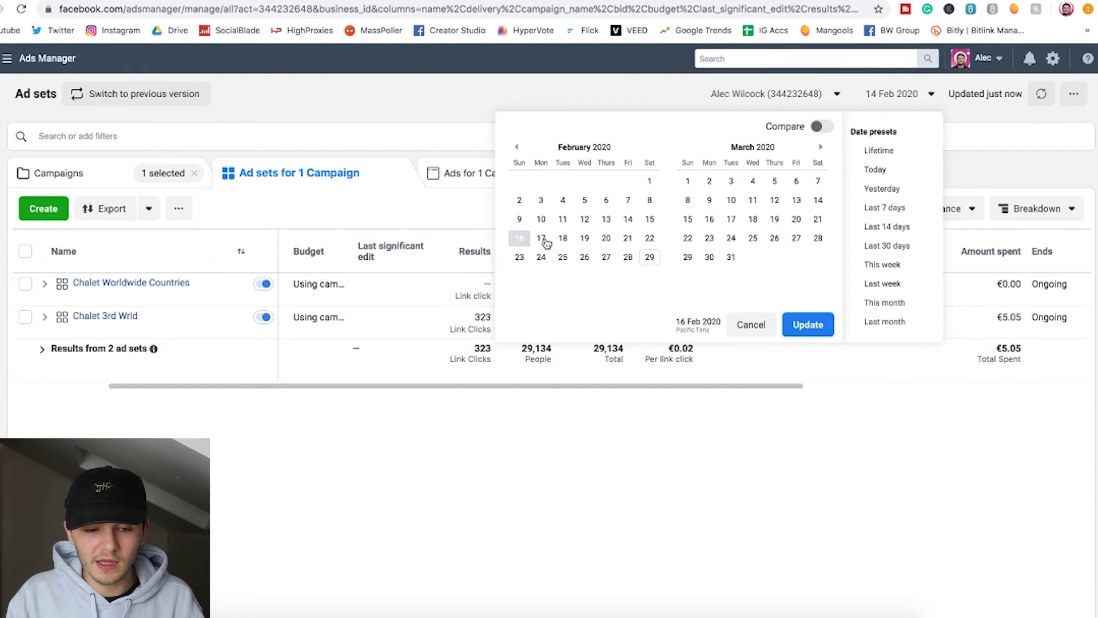
click(807, 324)
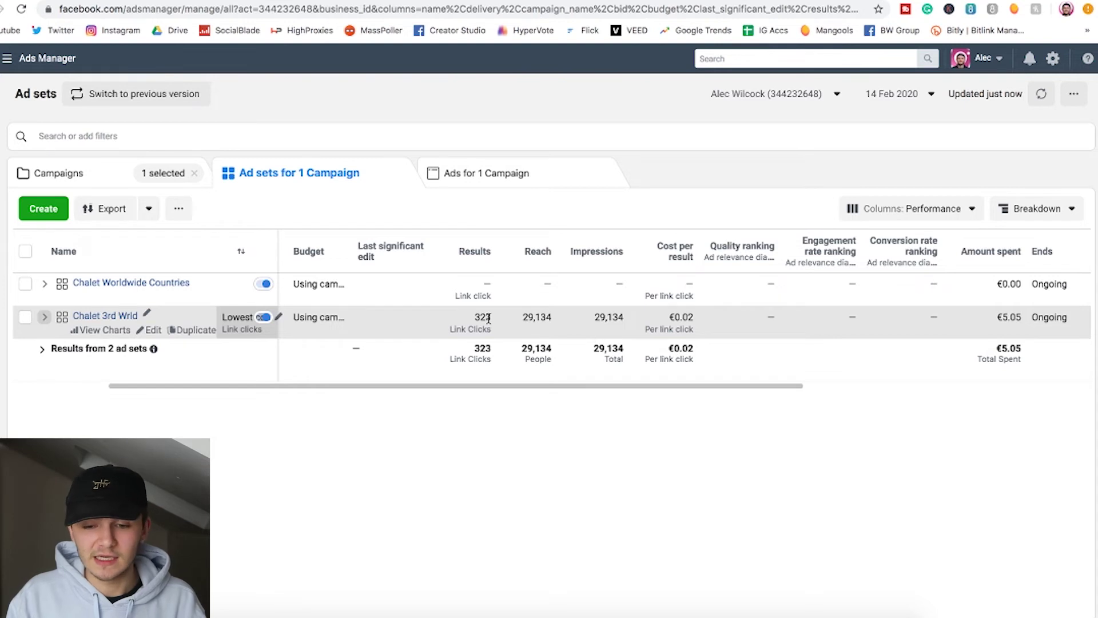
Open the Chalet Worldwide Countries ad set's charts, set the date range to the last 30 days and show its performance chart.
click(25, 284)
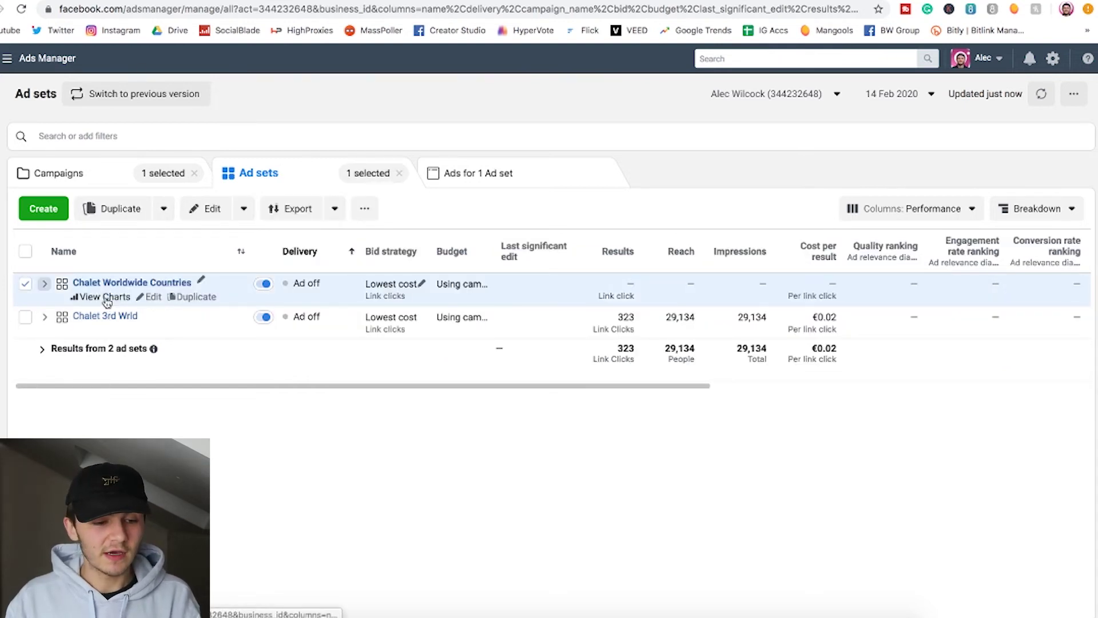
click(107, 302)
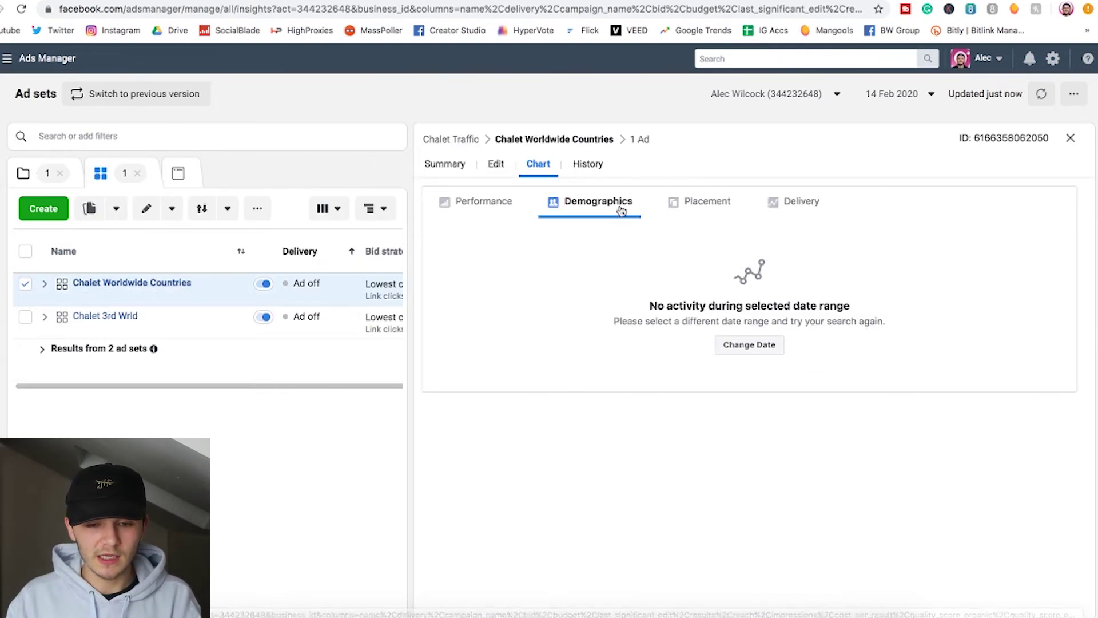
click(930, 97)
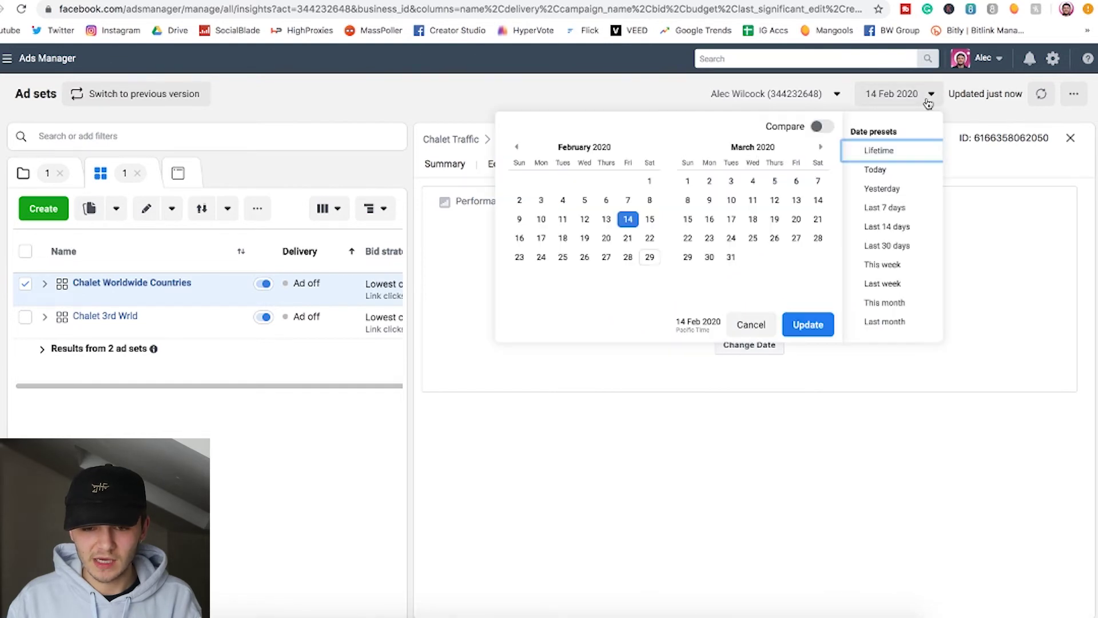
click(887, 247)
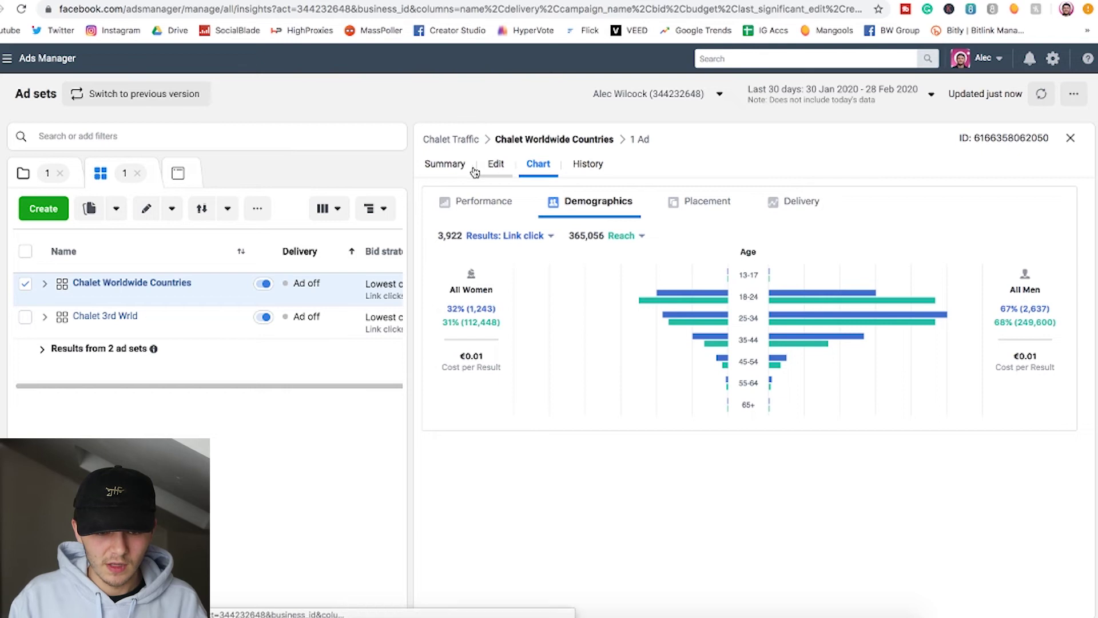
click(485, 205)
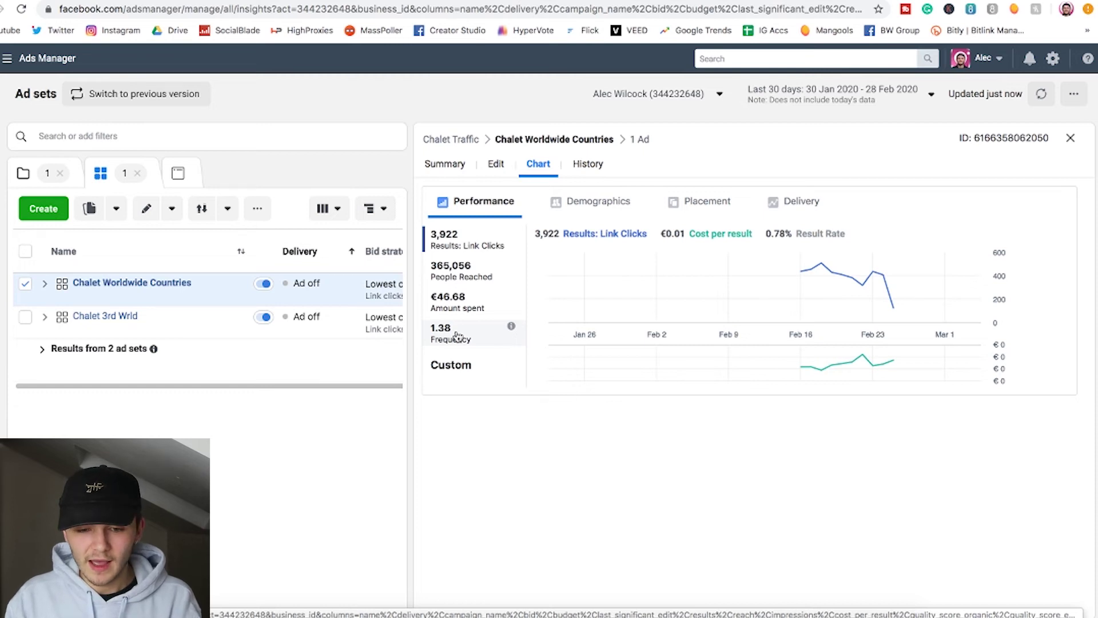
Review the Chalet Worldwide Countries ad set's daily performance, and examine its demographics chart by age and gender.
mouse_move(804, 276)
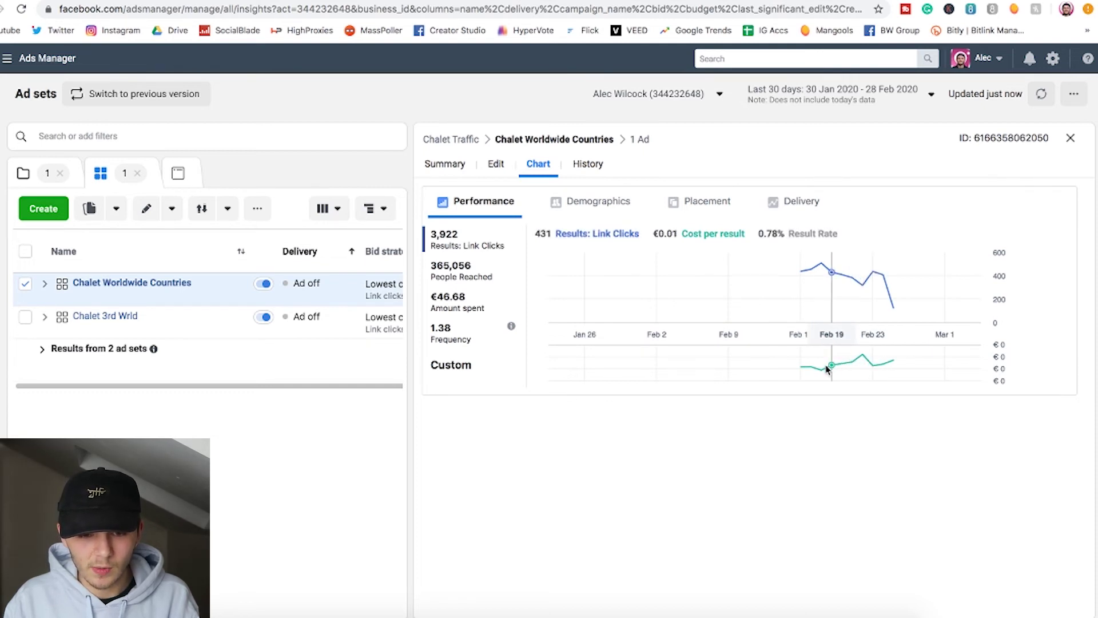
click(586, 200)
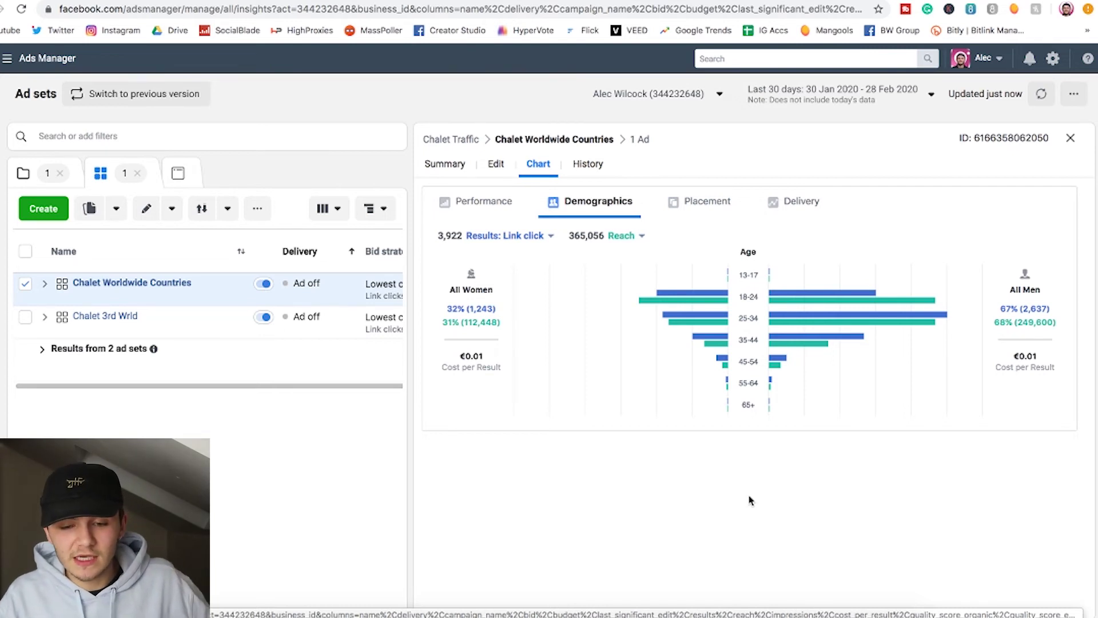
mouse_move(843, 314)
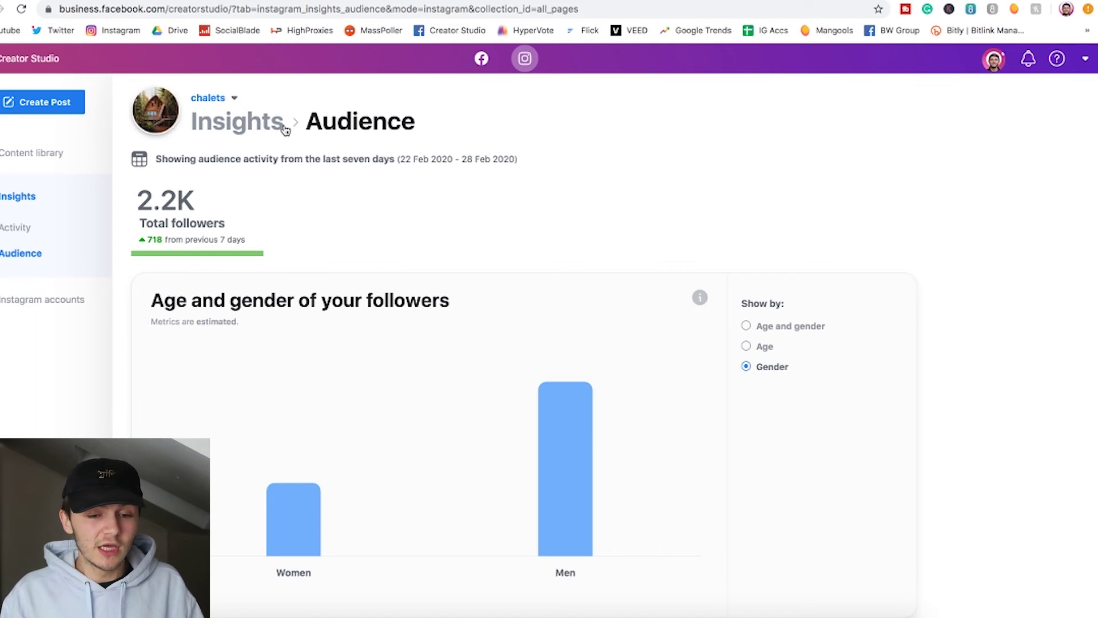
In Creator Studio's Instagram audience insights for the chalets account, compare the numbers of male and female followers.
scroll(511, 202, down, 1)
scroll(511, 202, down, 4)
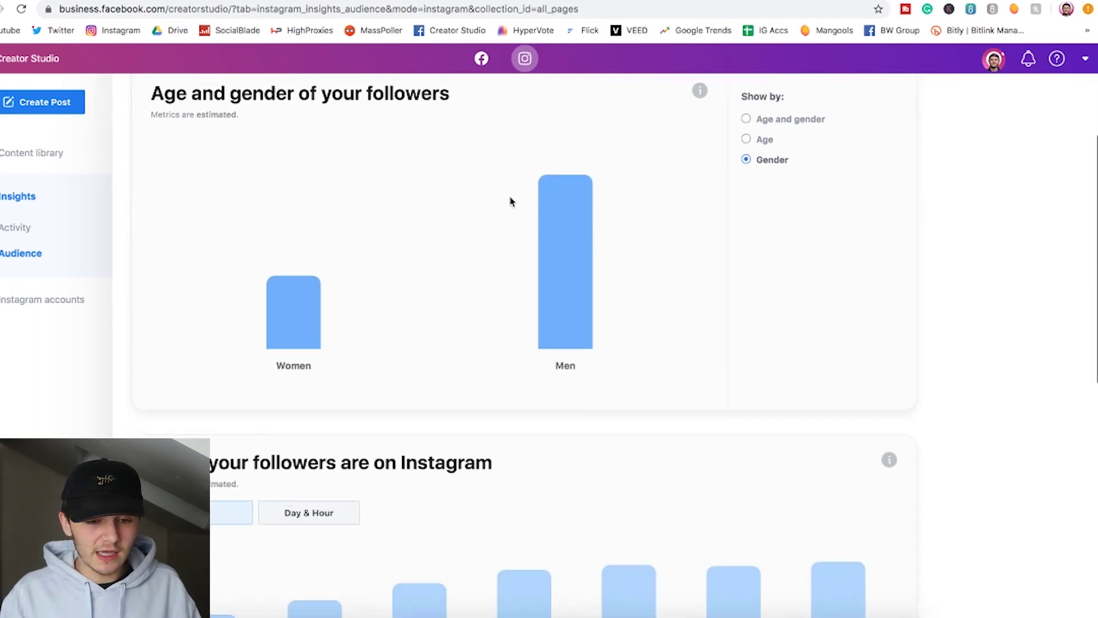
mouse_move(483, 306)
scroll(482, 306, up, 2)
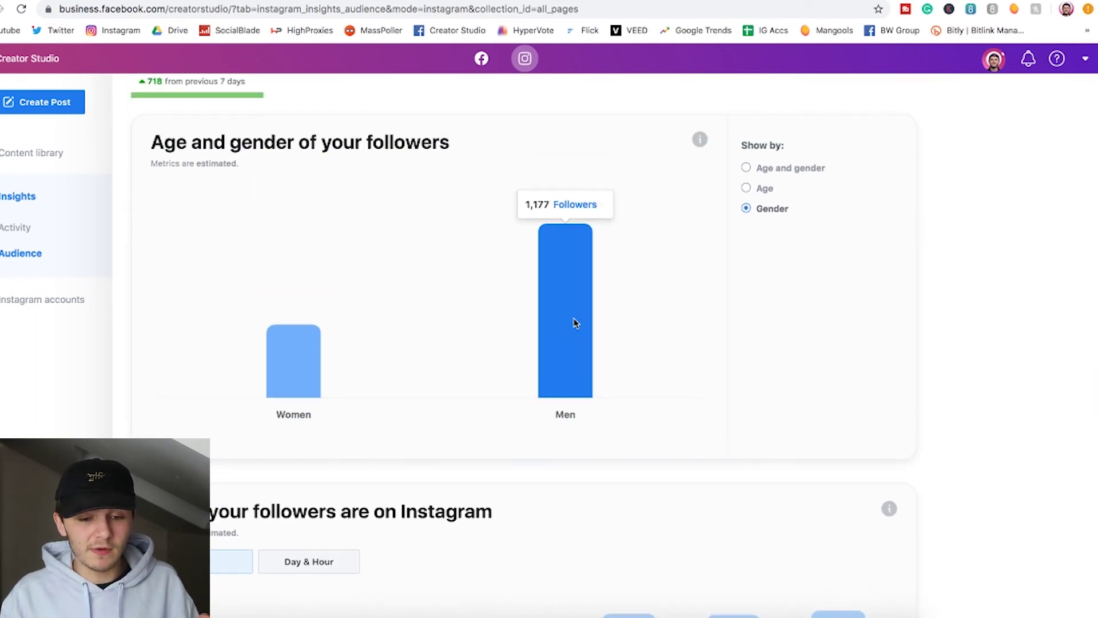
mouse_move(273, 358)
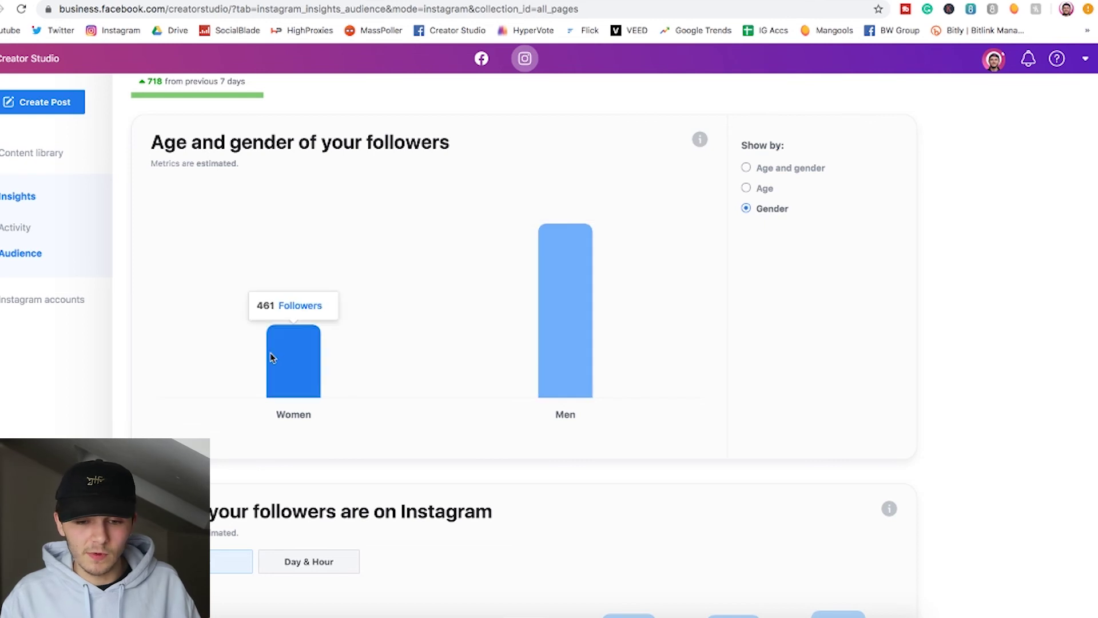
scroll(715, 402, down, 3)
scroll(716, 402, up, 3)
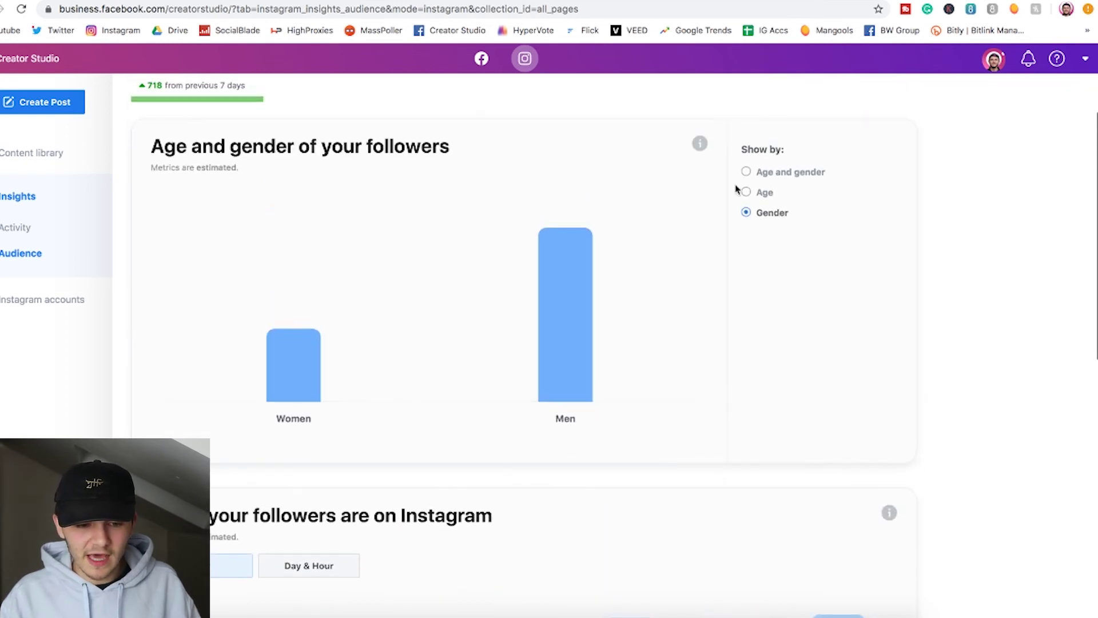
Show the chalets account's followers by age and examine the distribution across the age groups.
click(747, 192)
mouse_move(336, 314)
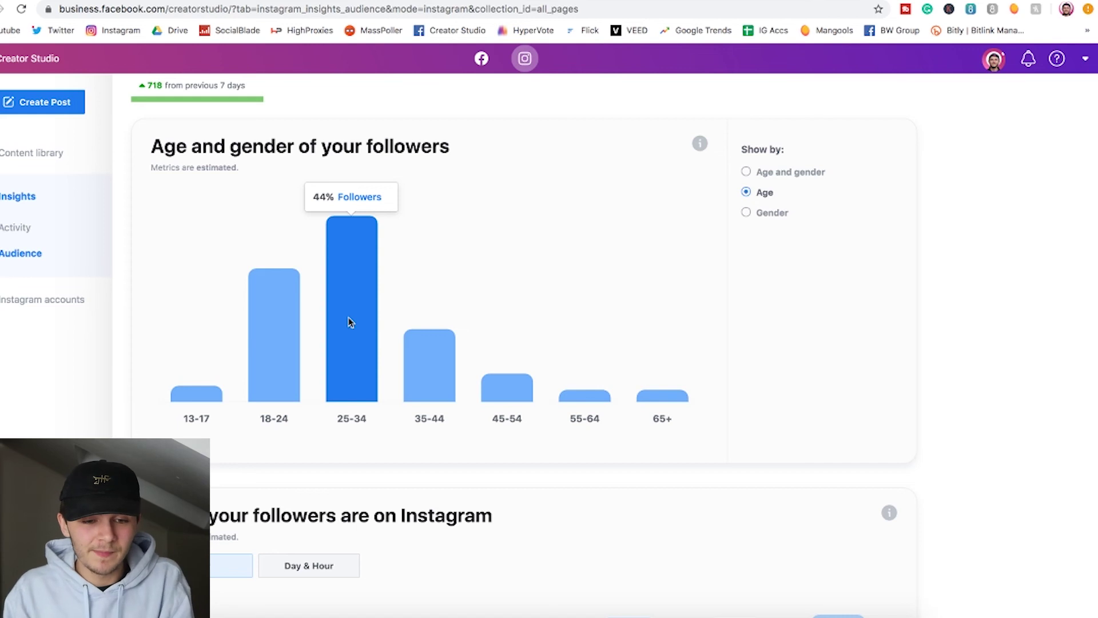
scroll(784, 388, down, 5)
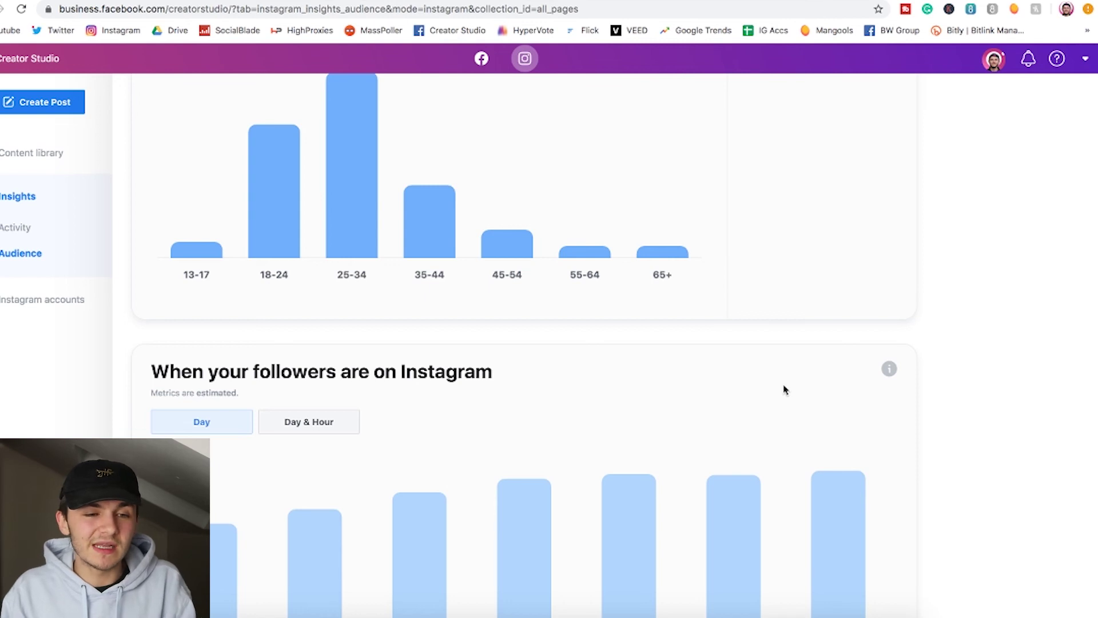
scroll(784, 390, up, 3)
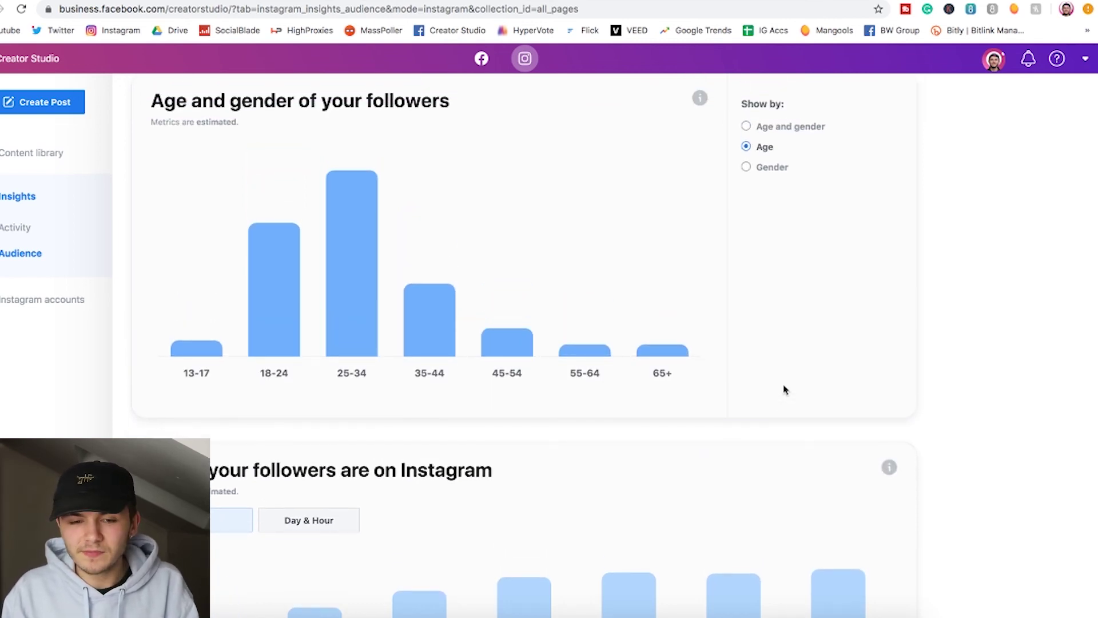
scroll(784, 389, up, 2)
scroll(784, 389, down, 3)
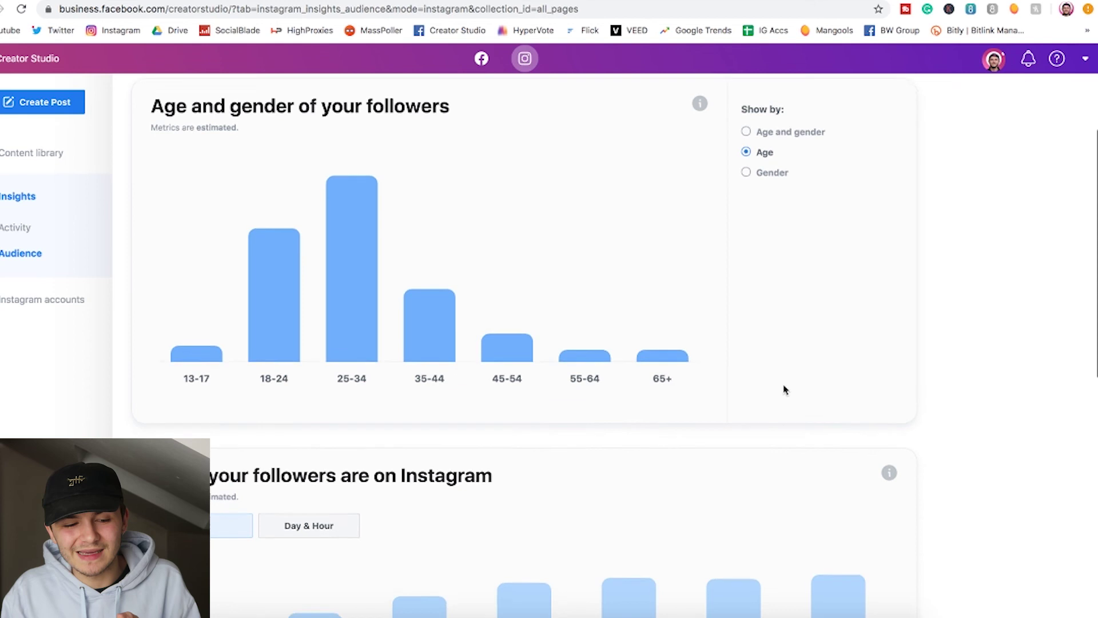
scroll(784, 390, down, 1)
scroll(784, 389, up, 4)
scroll(785, 390, down, 4)
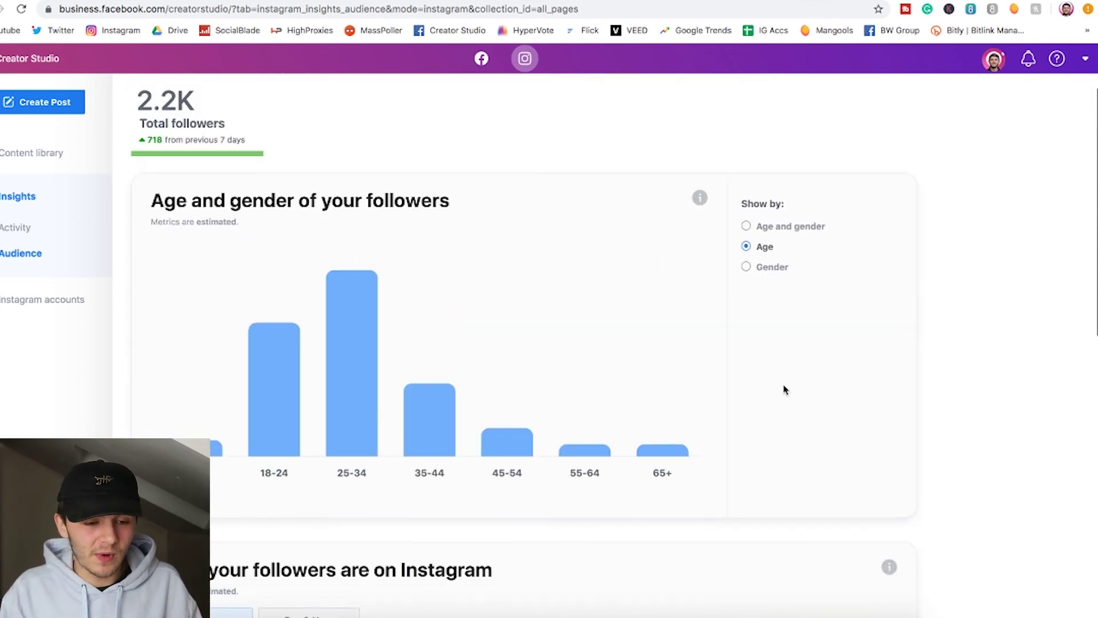
Examine the top countries of the account's followers, checking the follower shares of Serbia, India and Macedonia.
scroll(784, 390, down, 6)
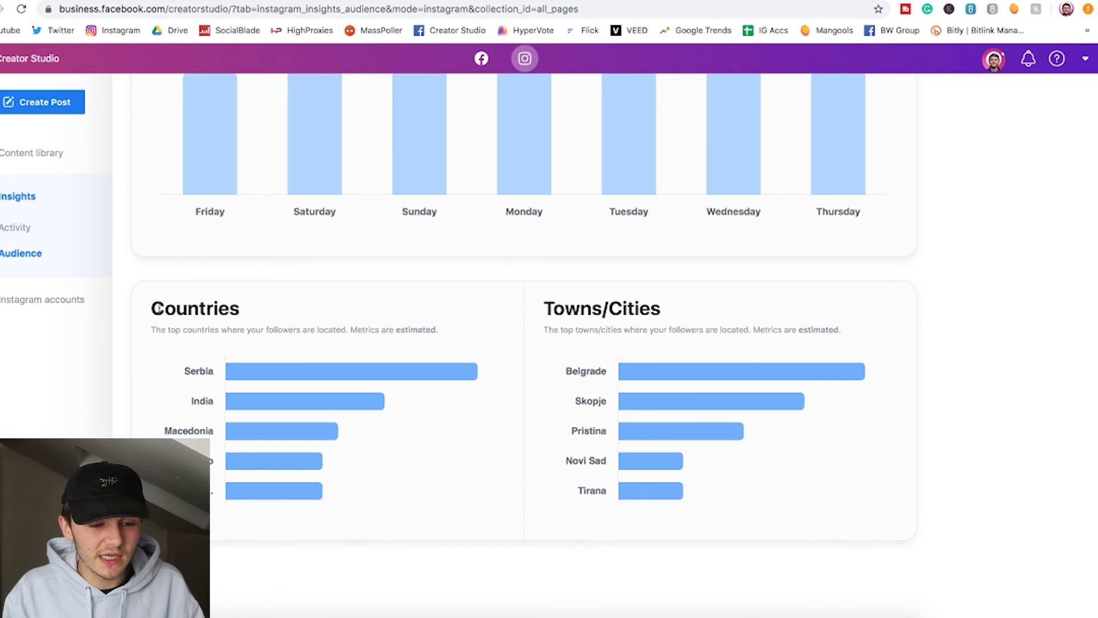
mouse_move(245, 374)
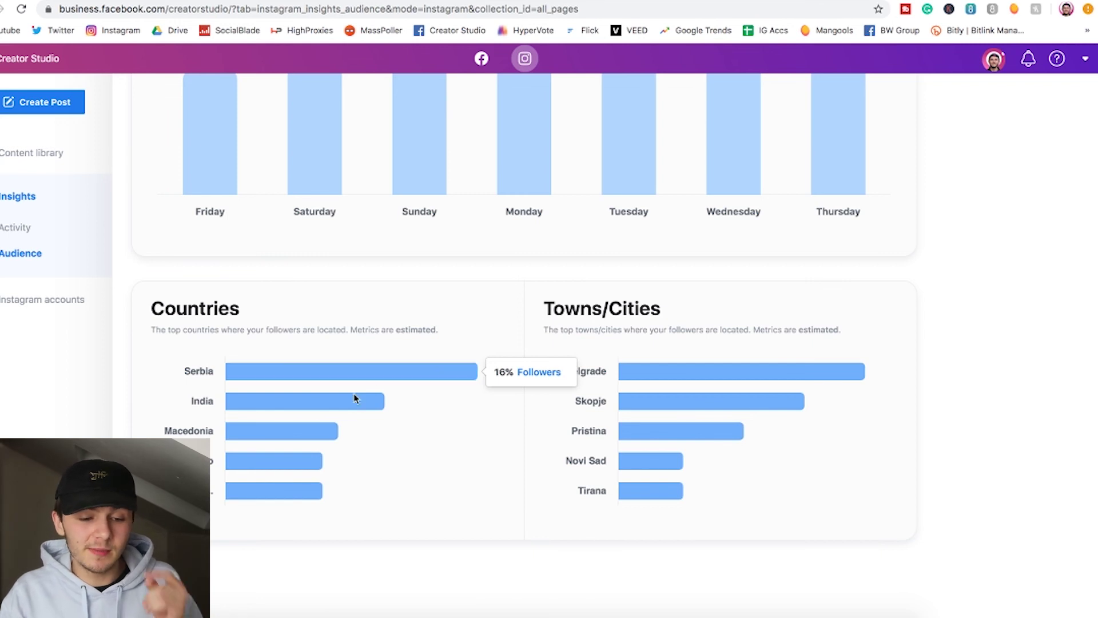
mouse_move(361, 406)
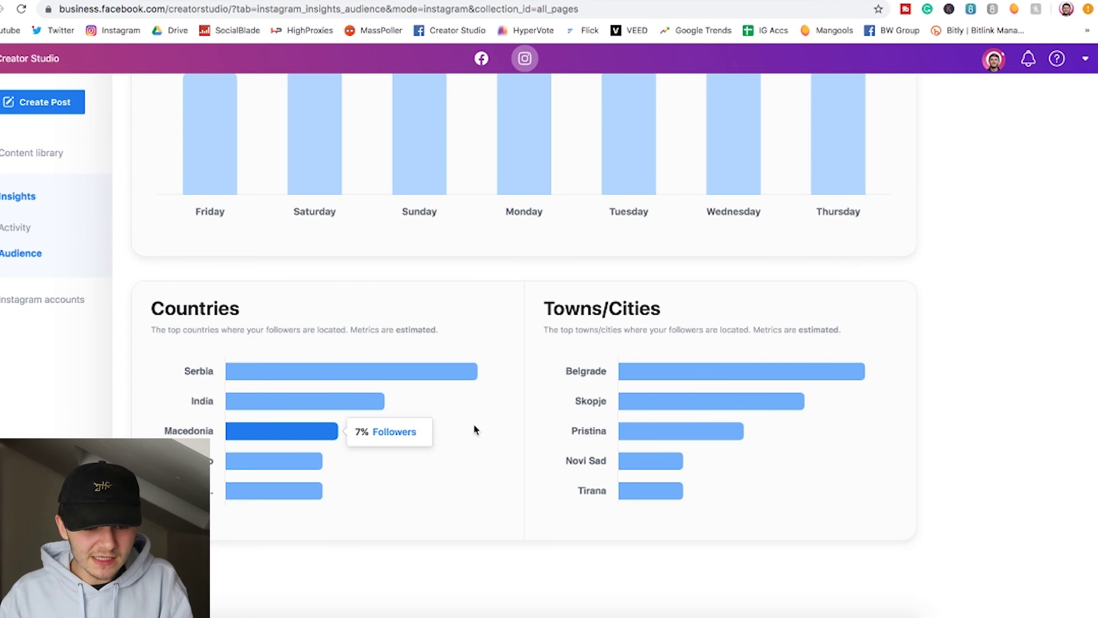
scroll(505, 407, up, 2)
scroll(600, 360, up, 10)
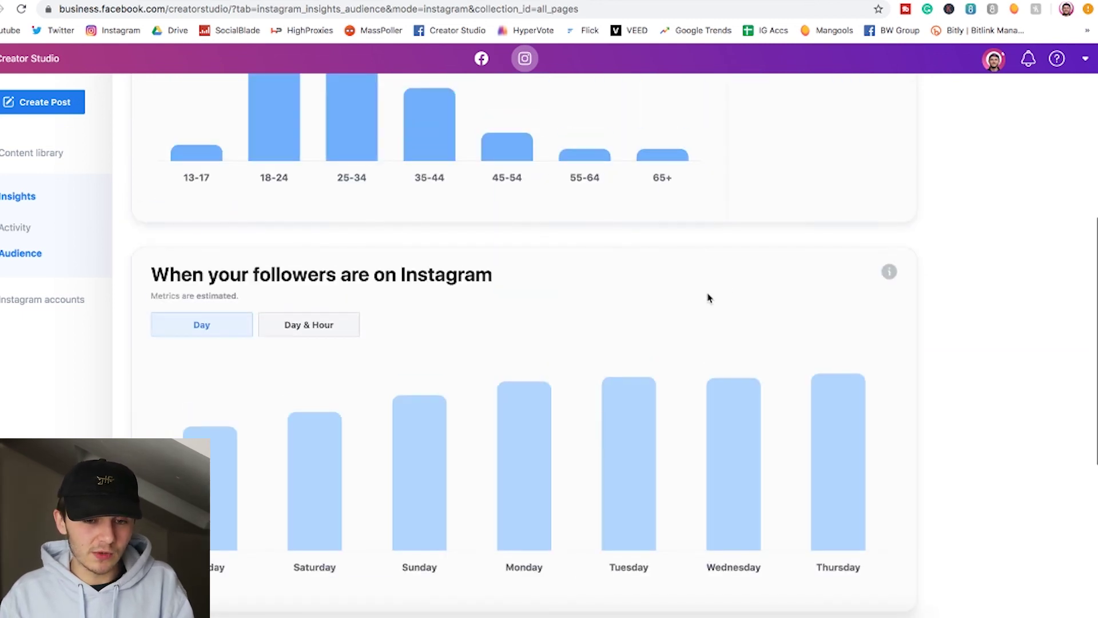